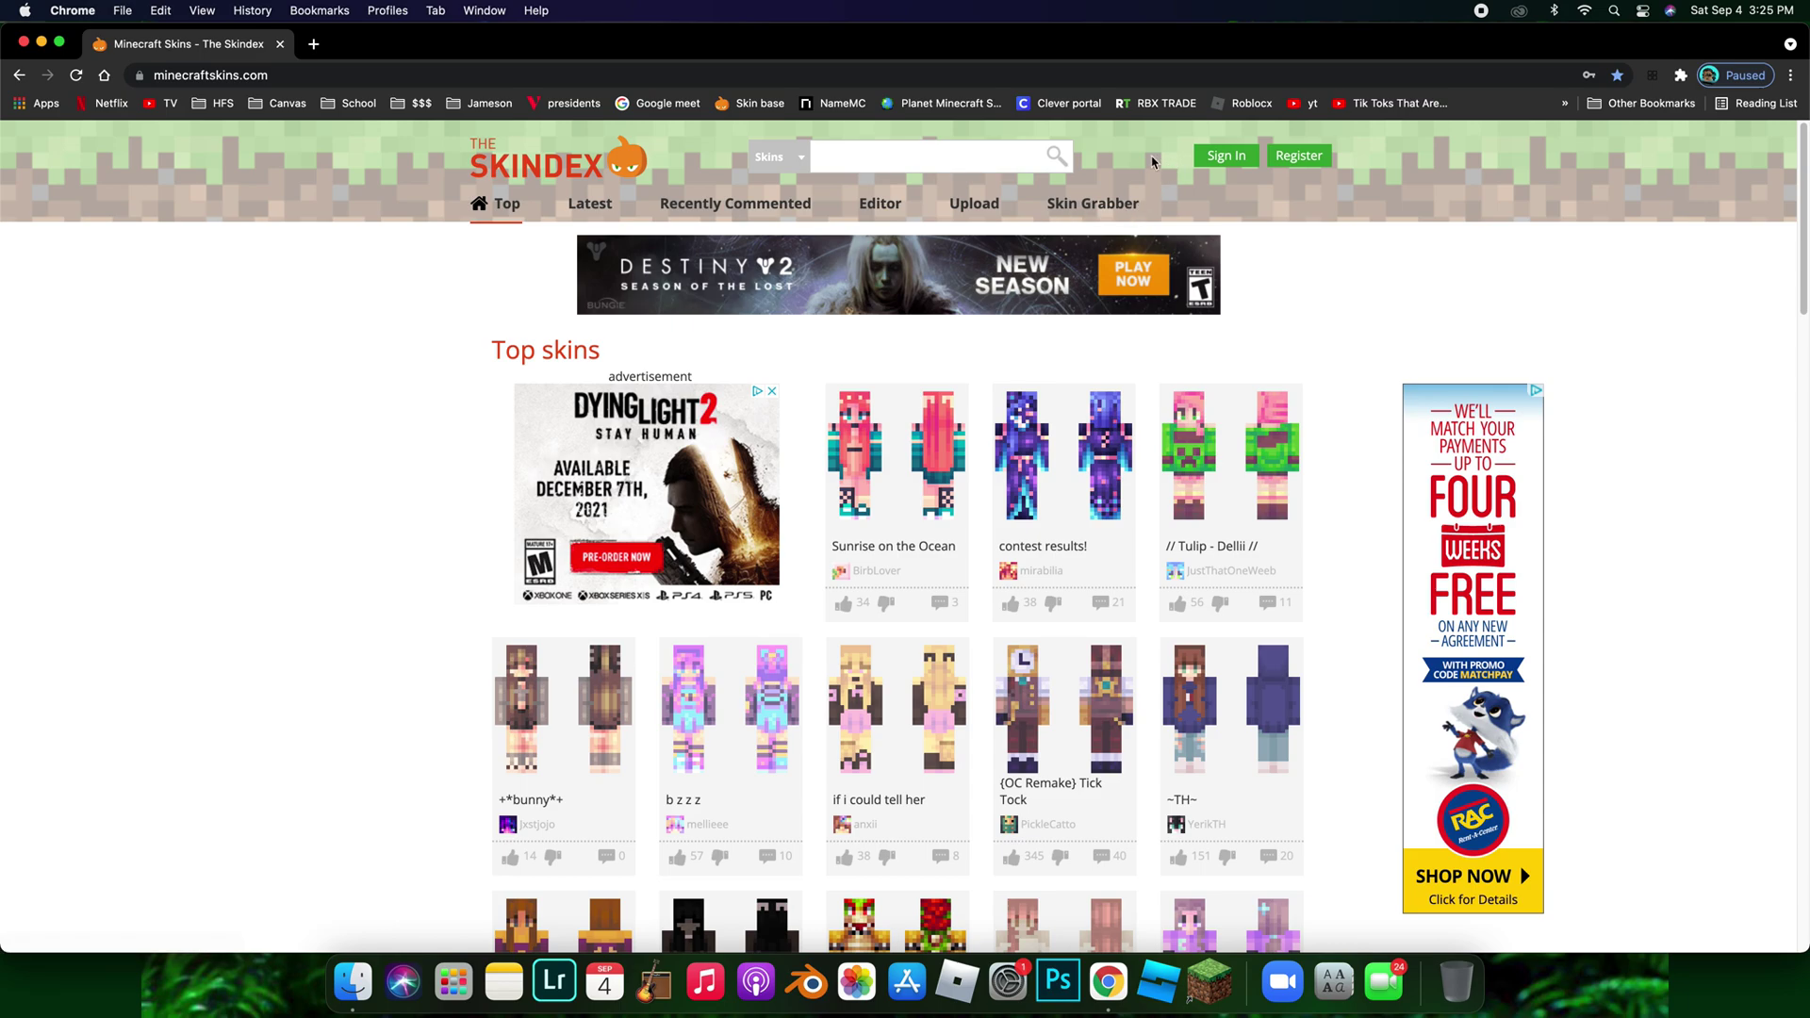
# - Attempt to log in with the account's username and password, then highlight the red banned-account message
pyautogui.click(1207, 155)
pyautogui.click(877, 511)
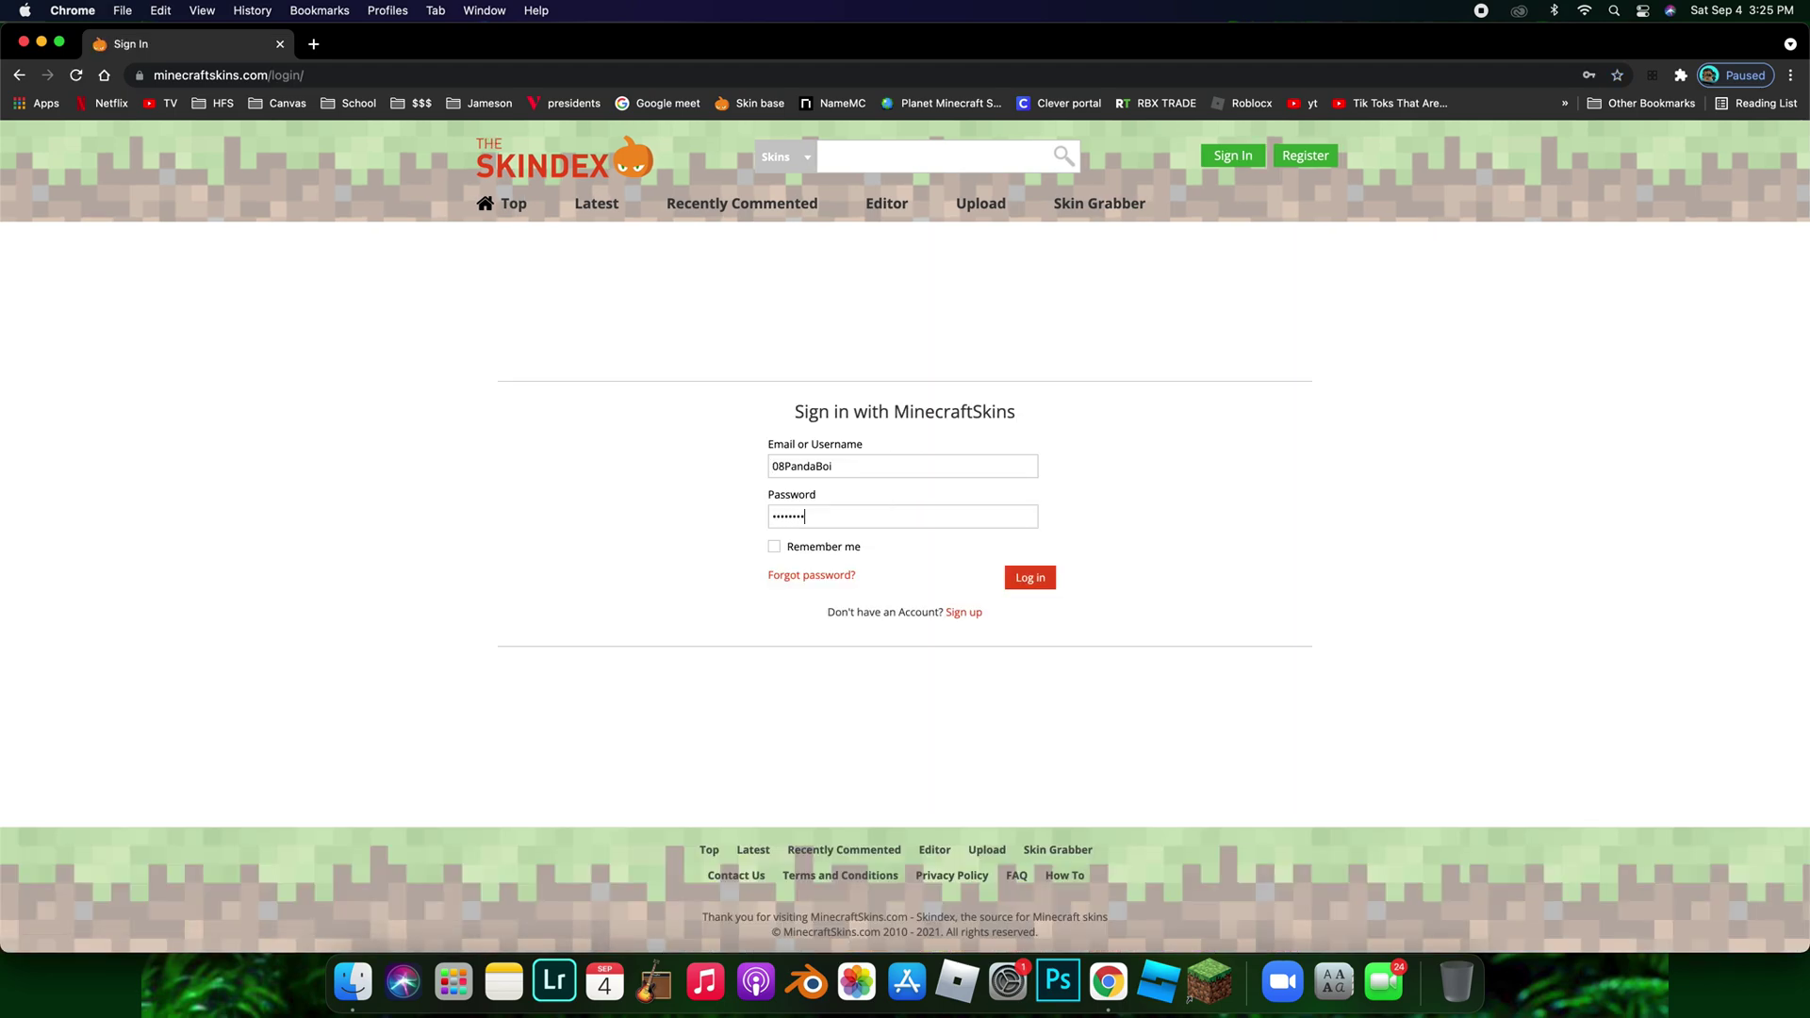
pyautogui.click(1028, 584)
pyautogui.moveTo(1039, 432); pyautogui.dragTo(816, 432)
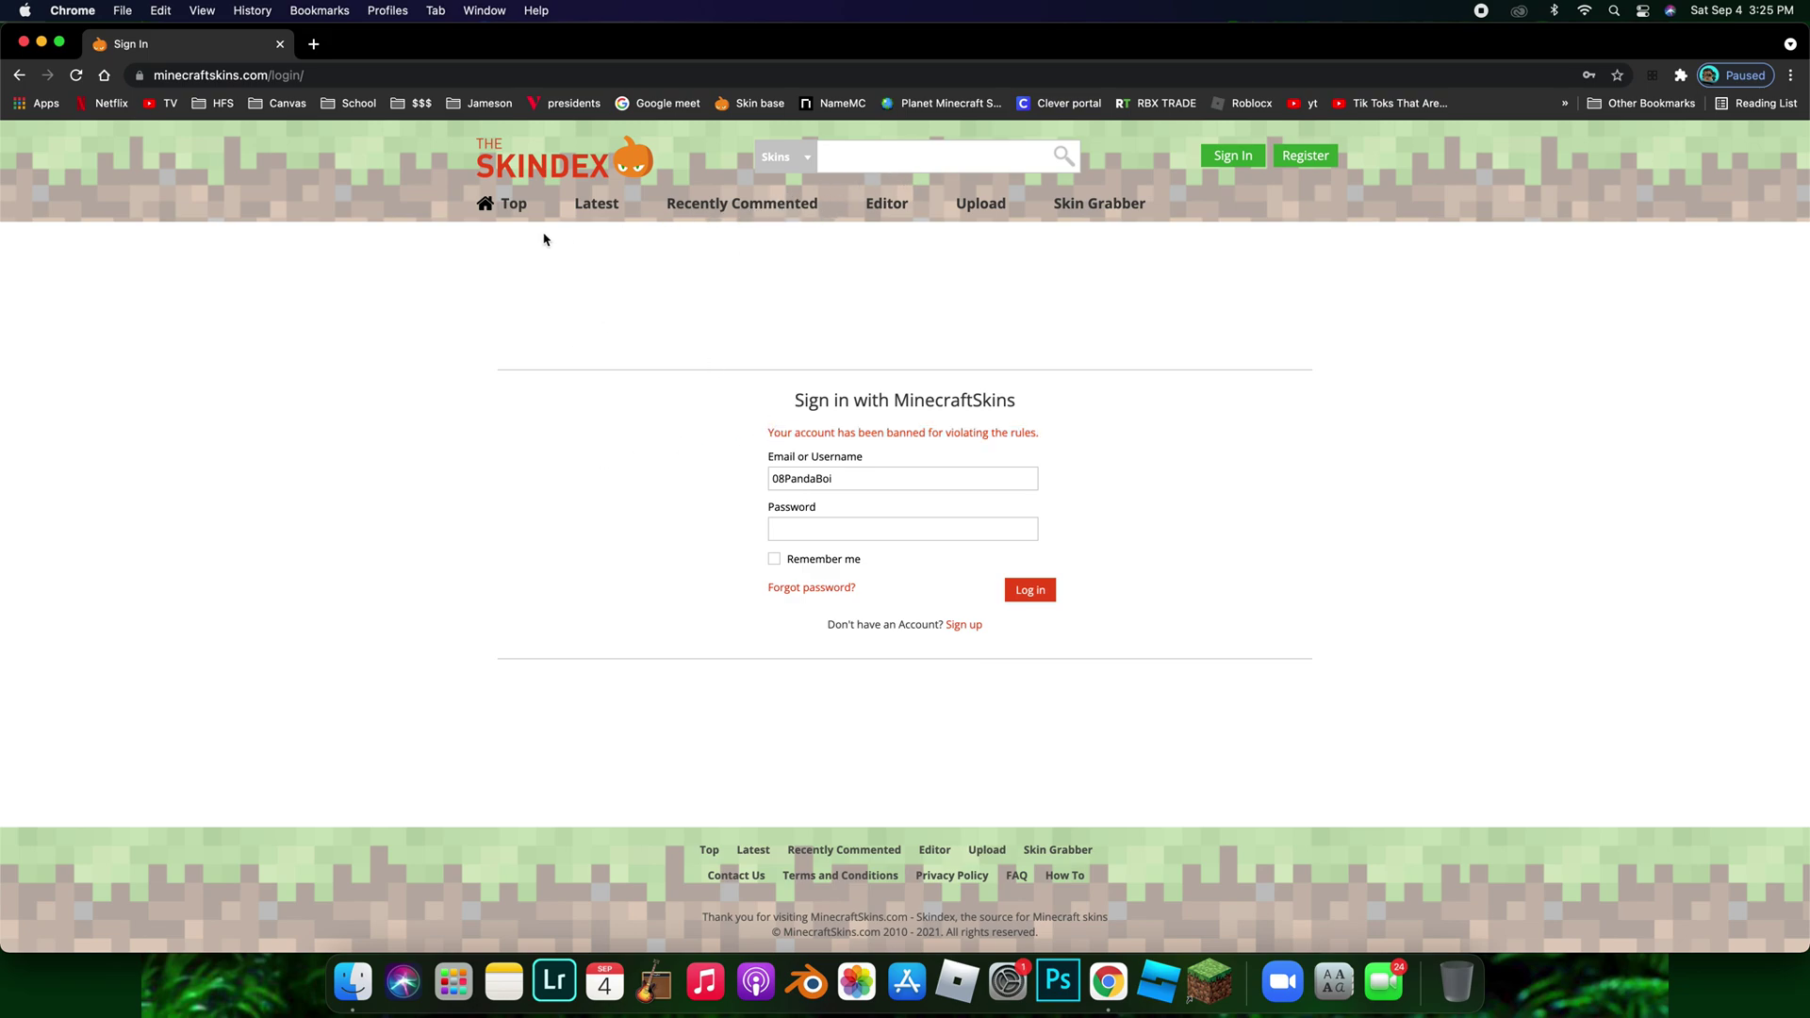
pyautogui.click(513, 219)
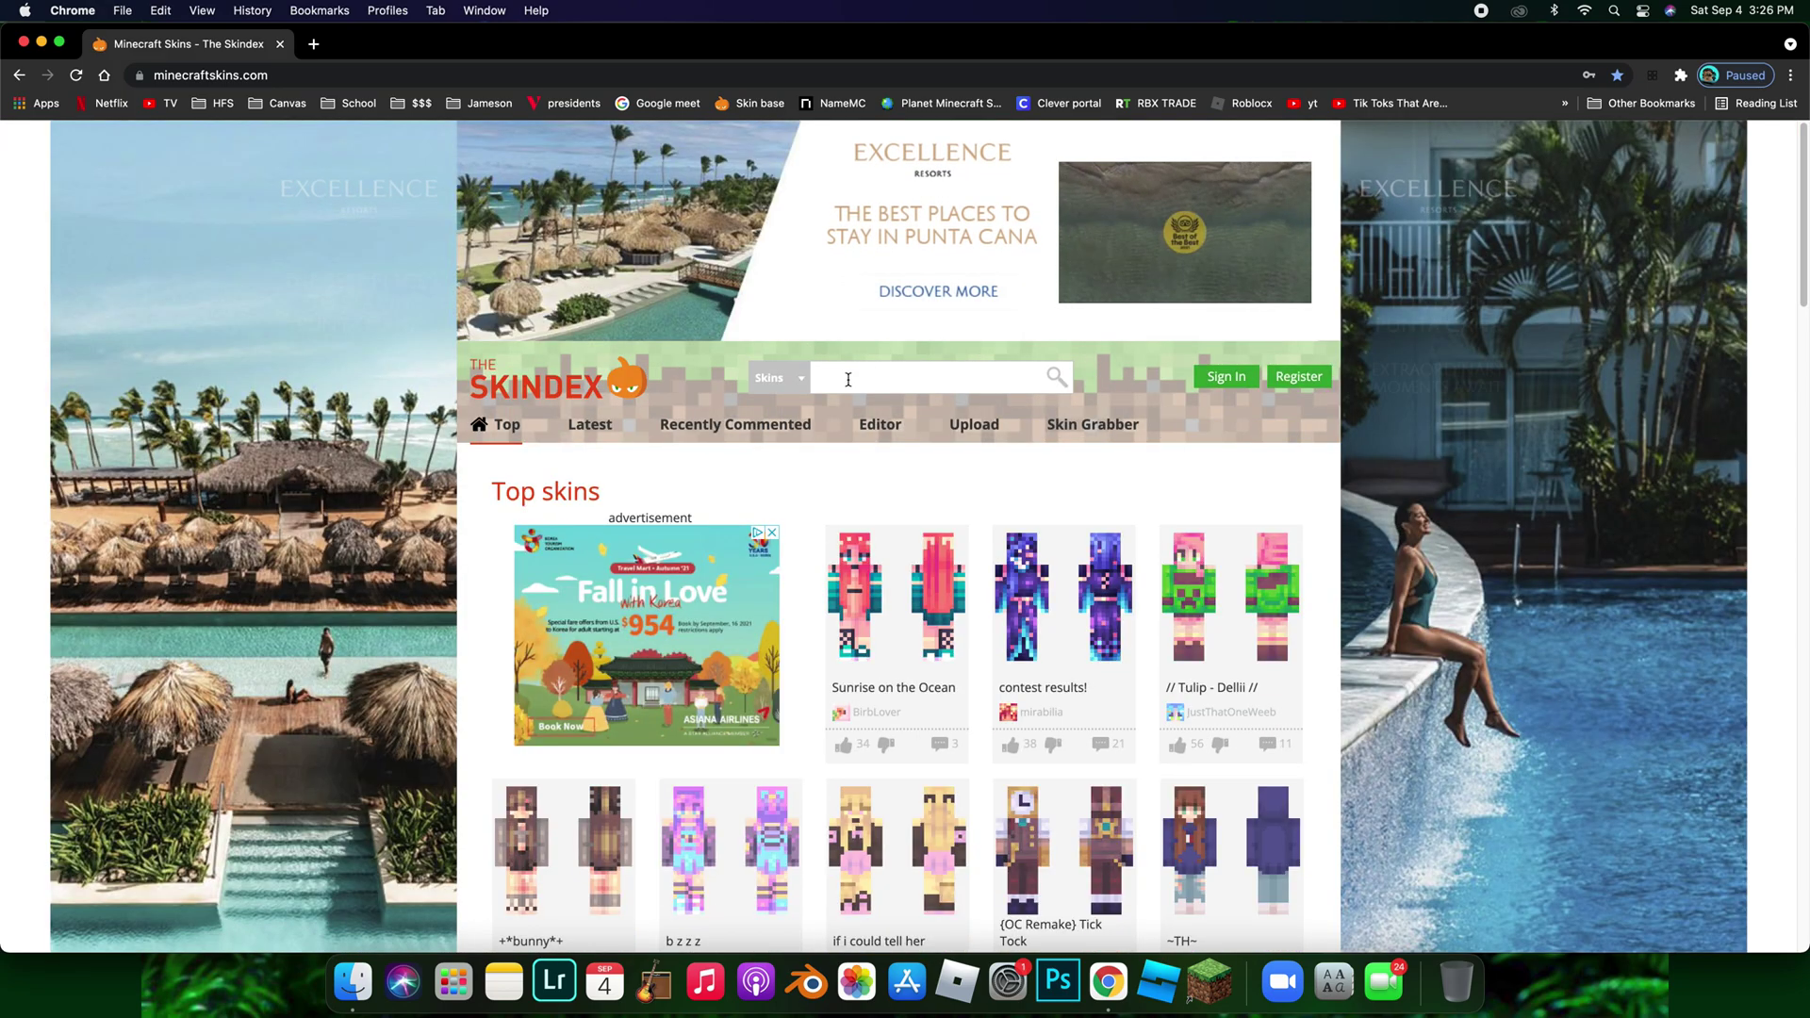
pyautogui.click(847, 379)
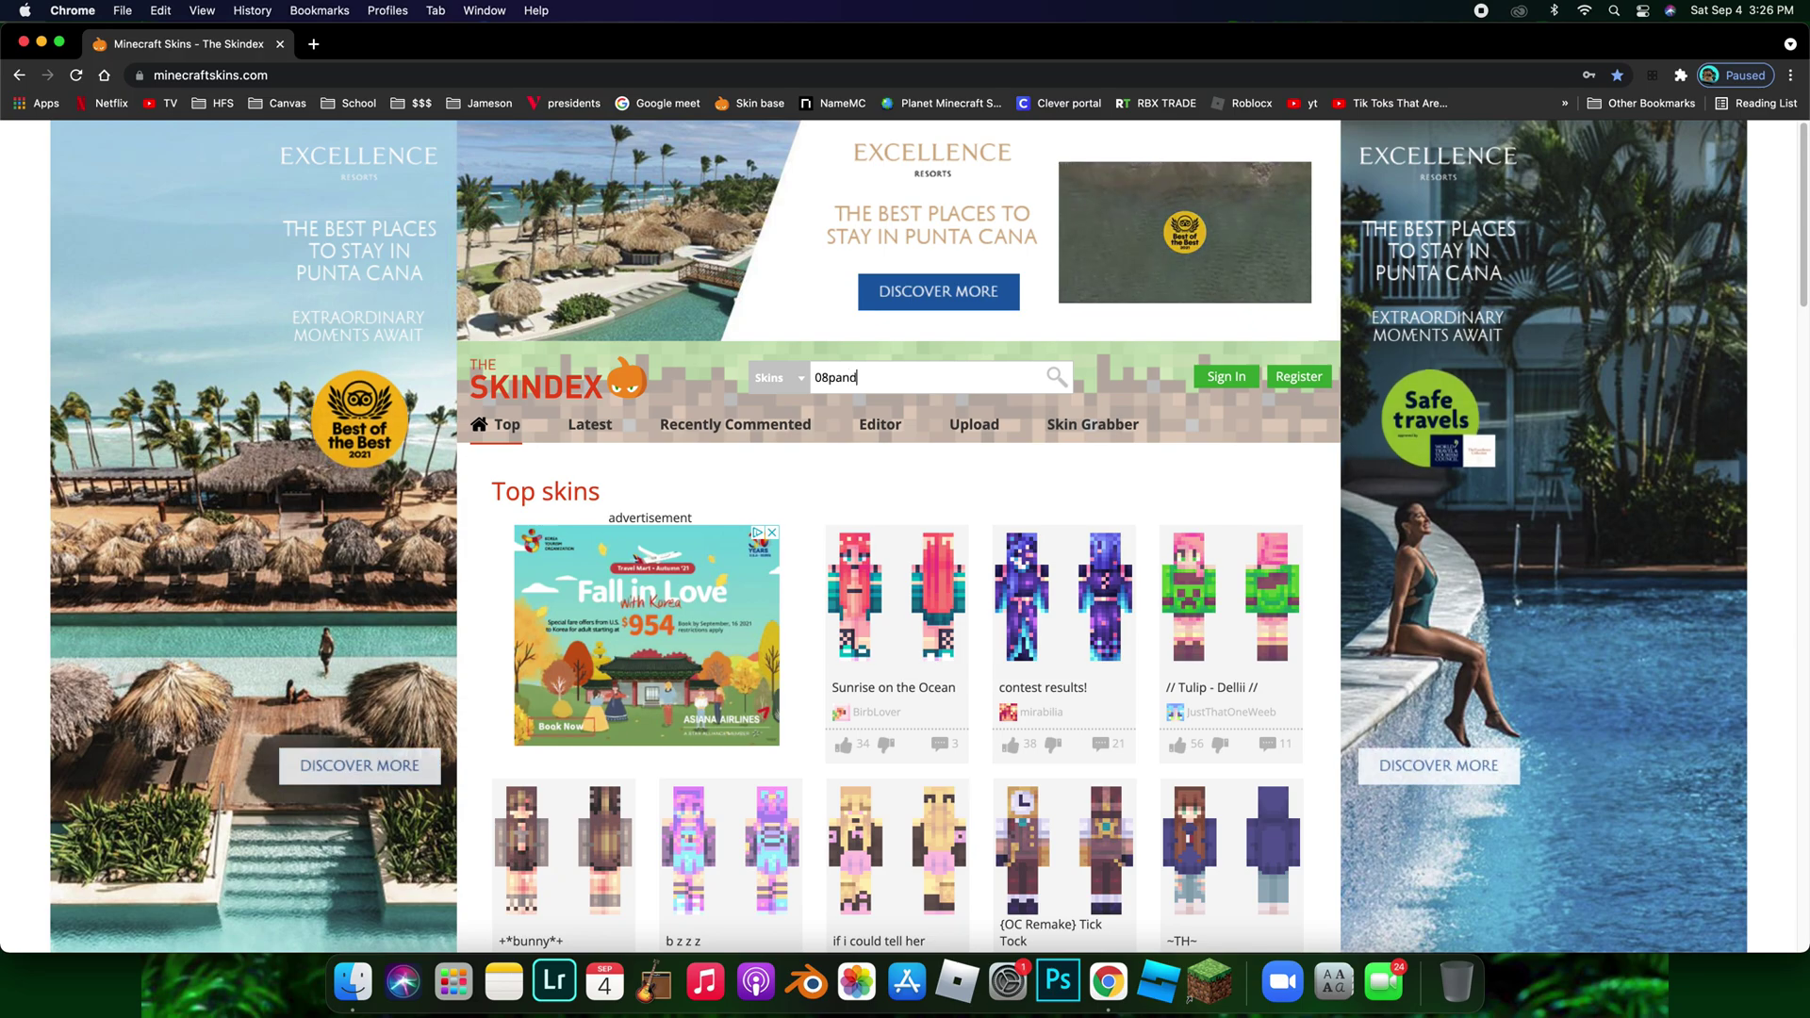
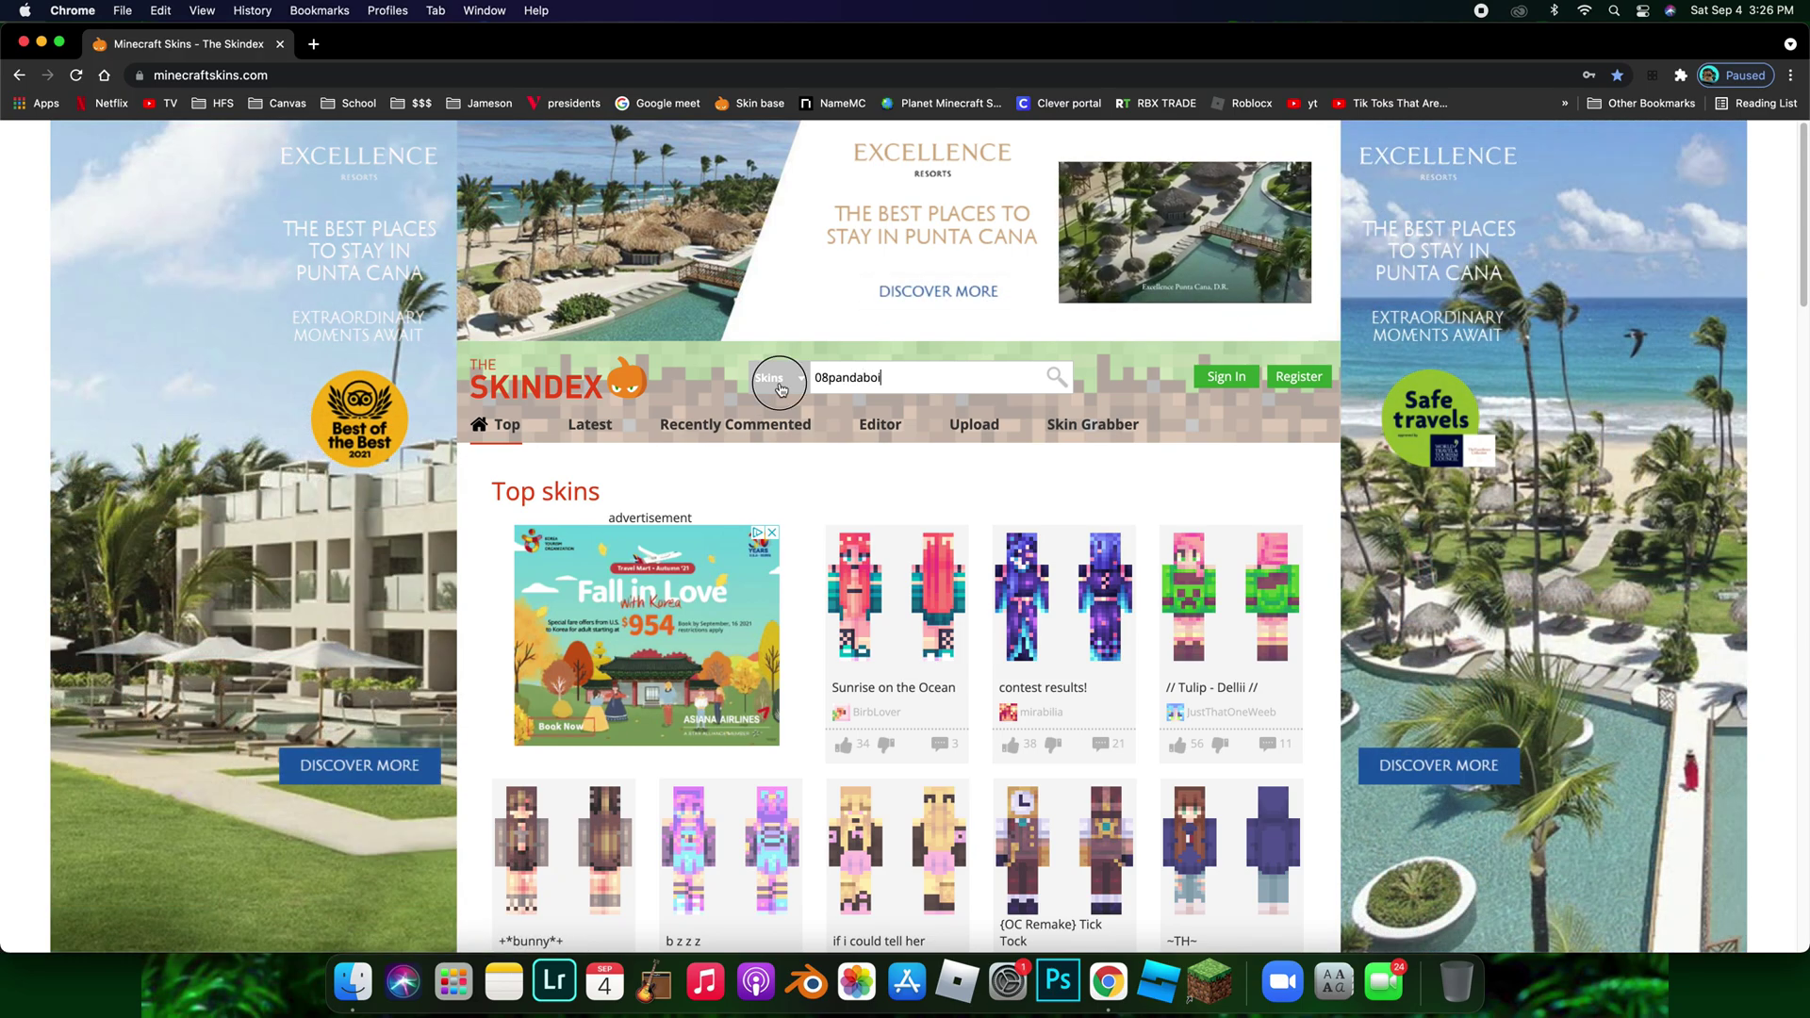
pyautogui.click(775, 378)
pyautogui.click(781, 433)
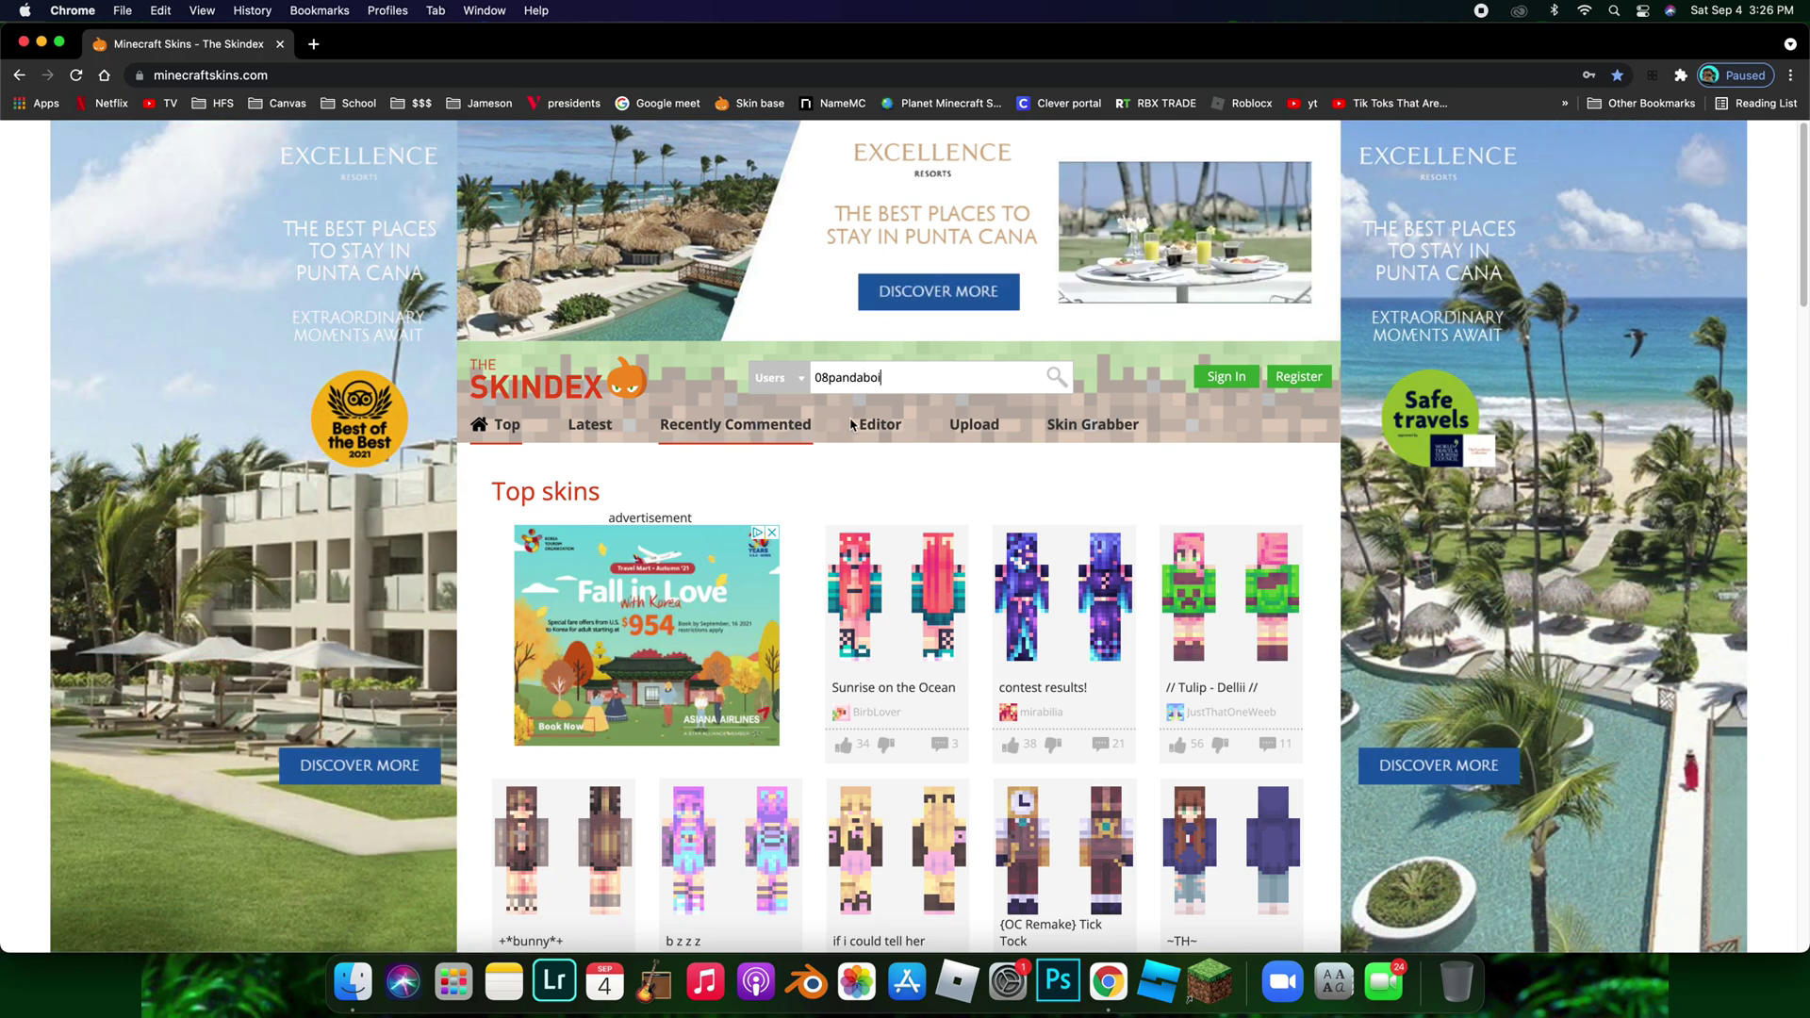
pyautogui.click(1067, 389)
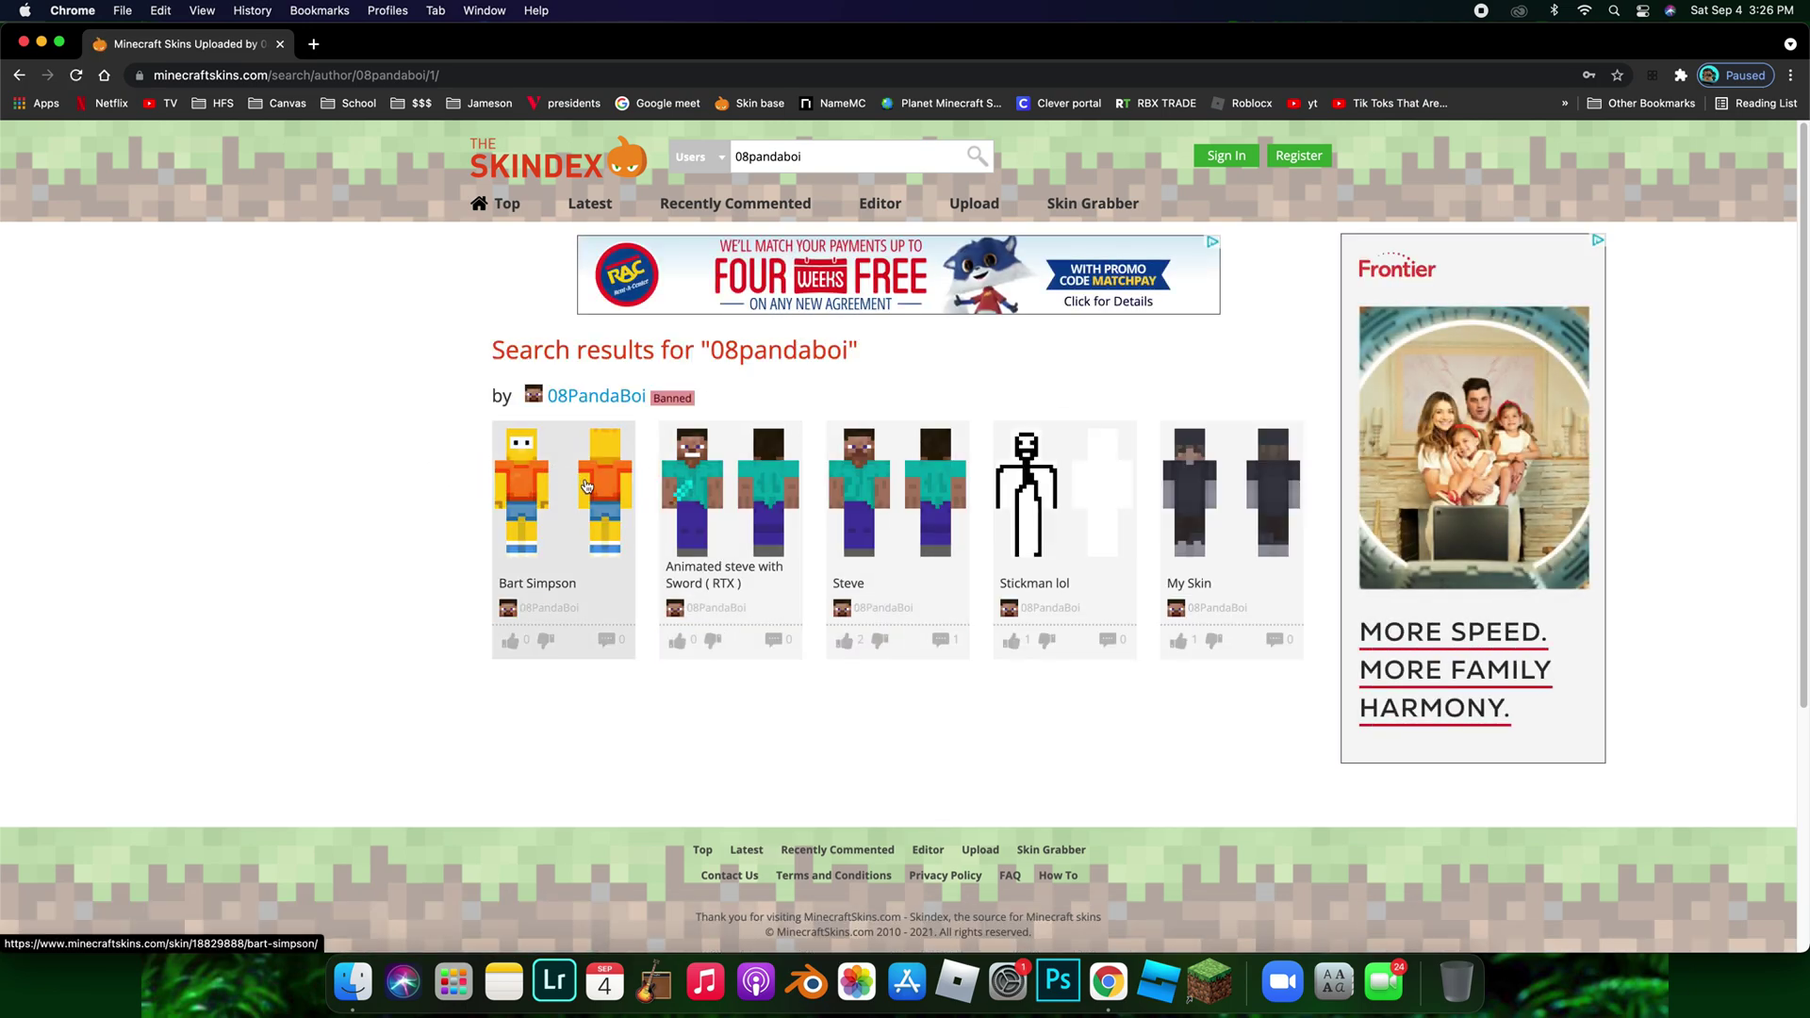
pyautogui.click(604, 509)
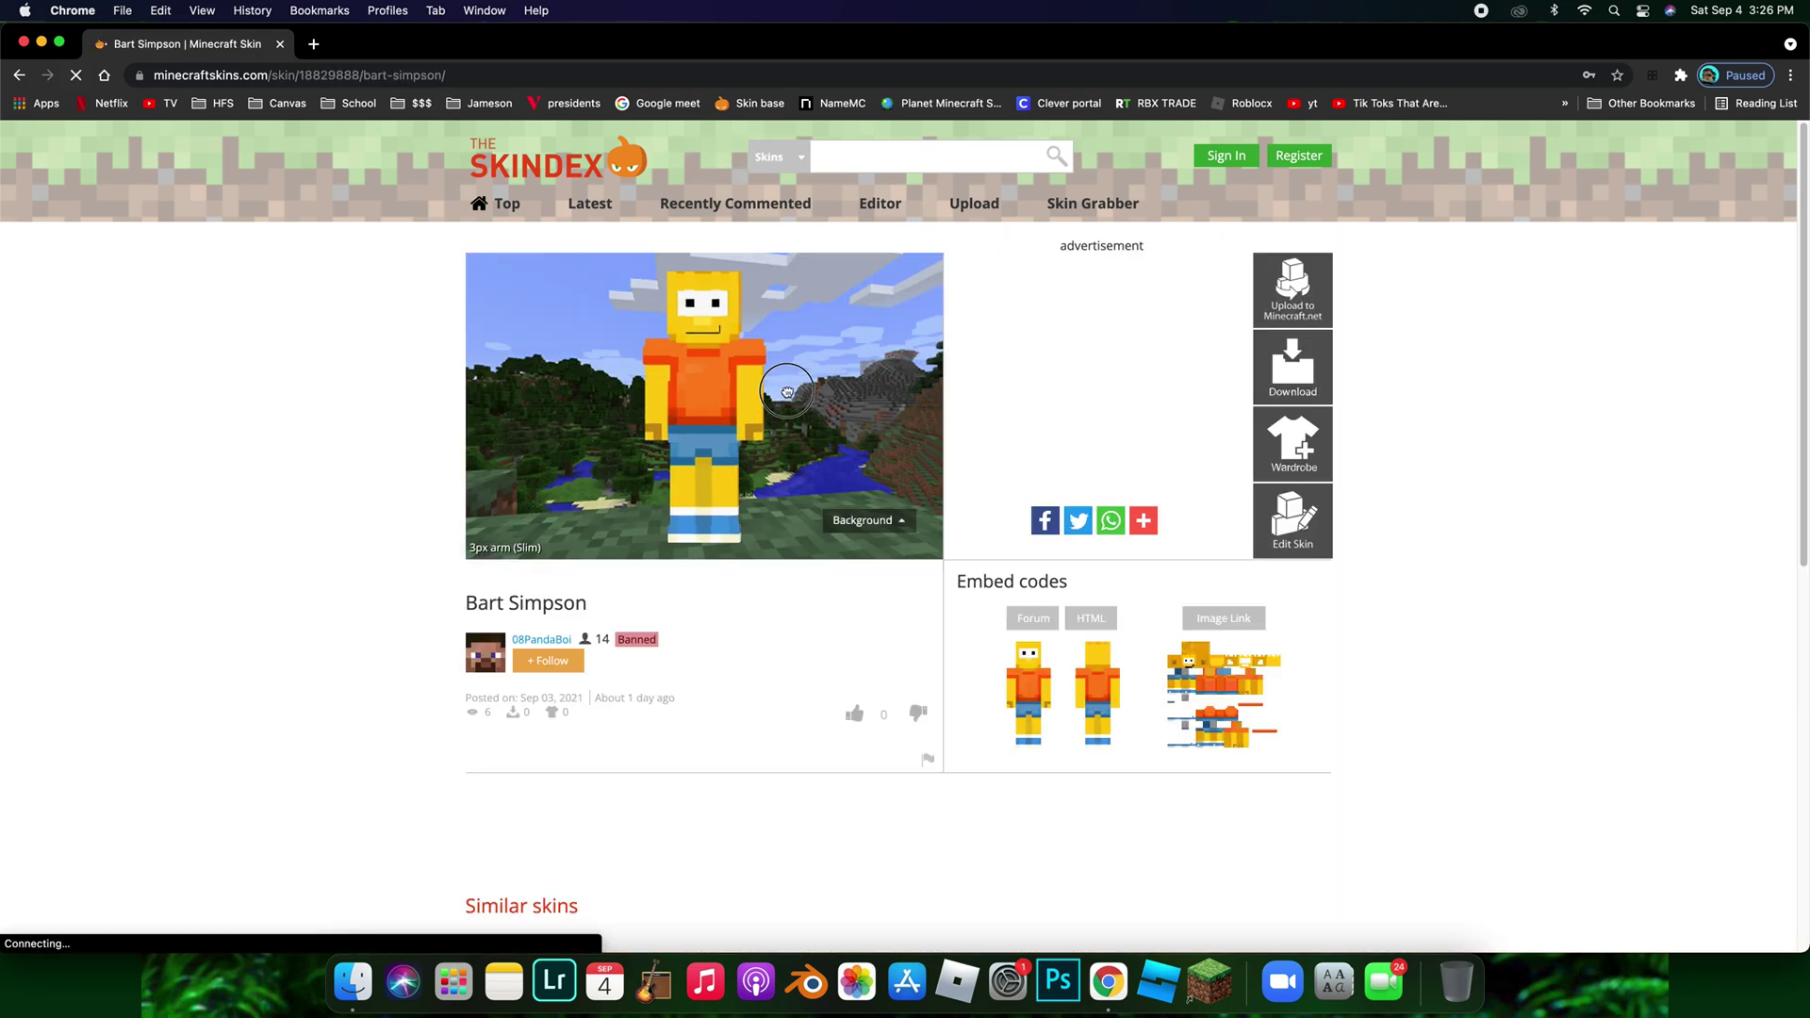
pyautogui.moveTo(740, 409); pyautogui.dragTo(917, 501)
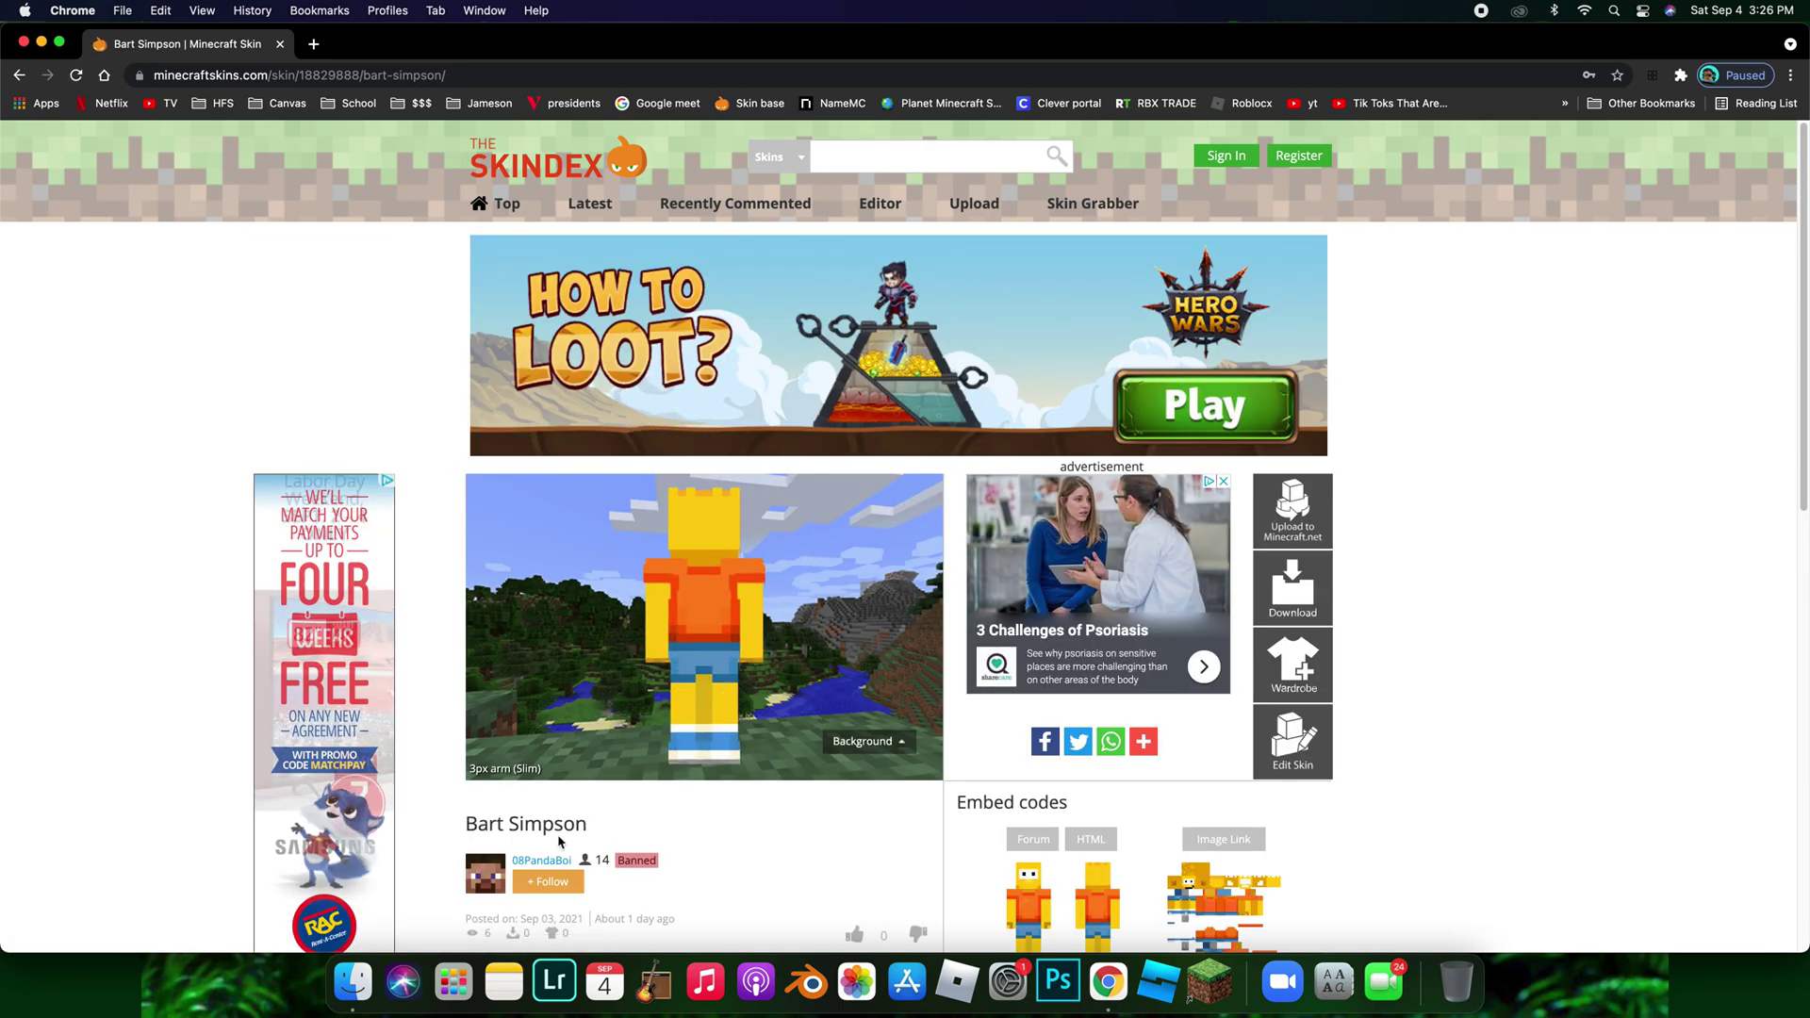
pyautogui.click(551, 858)
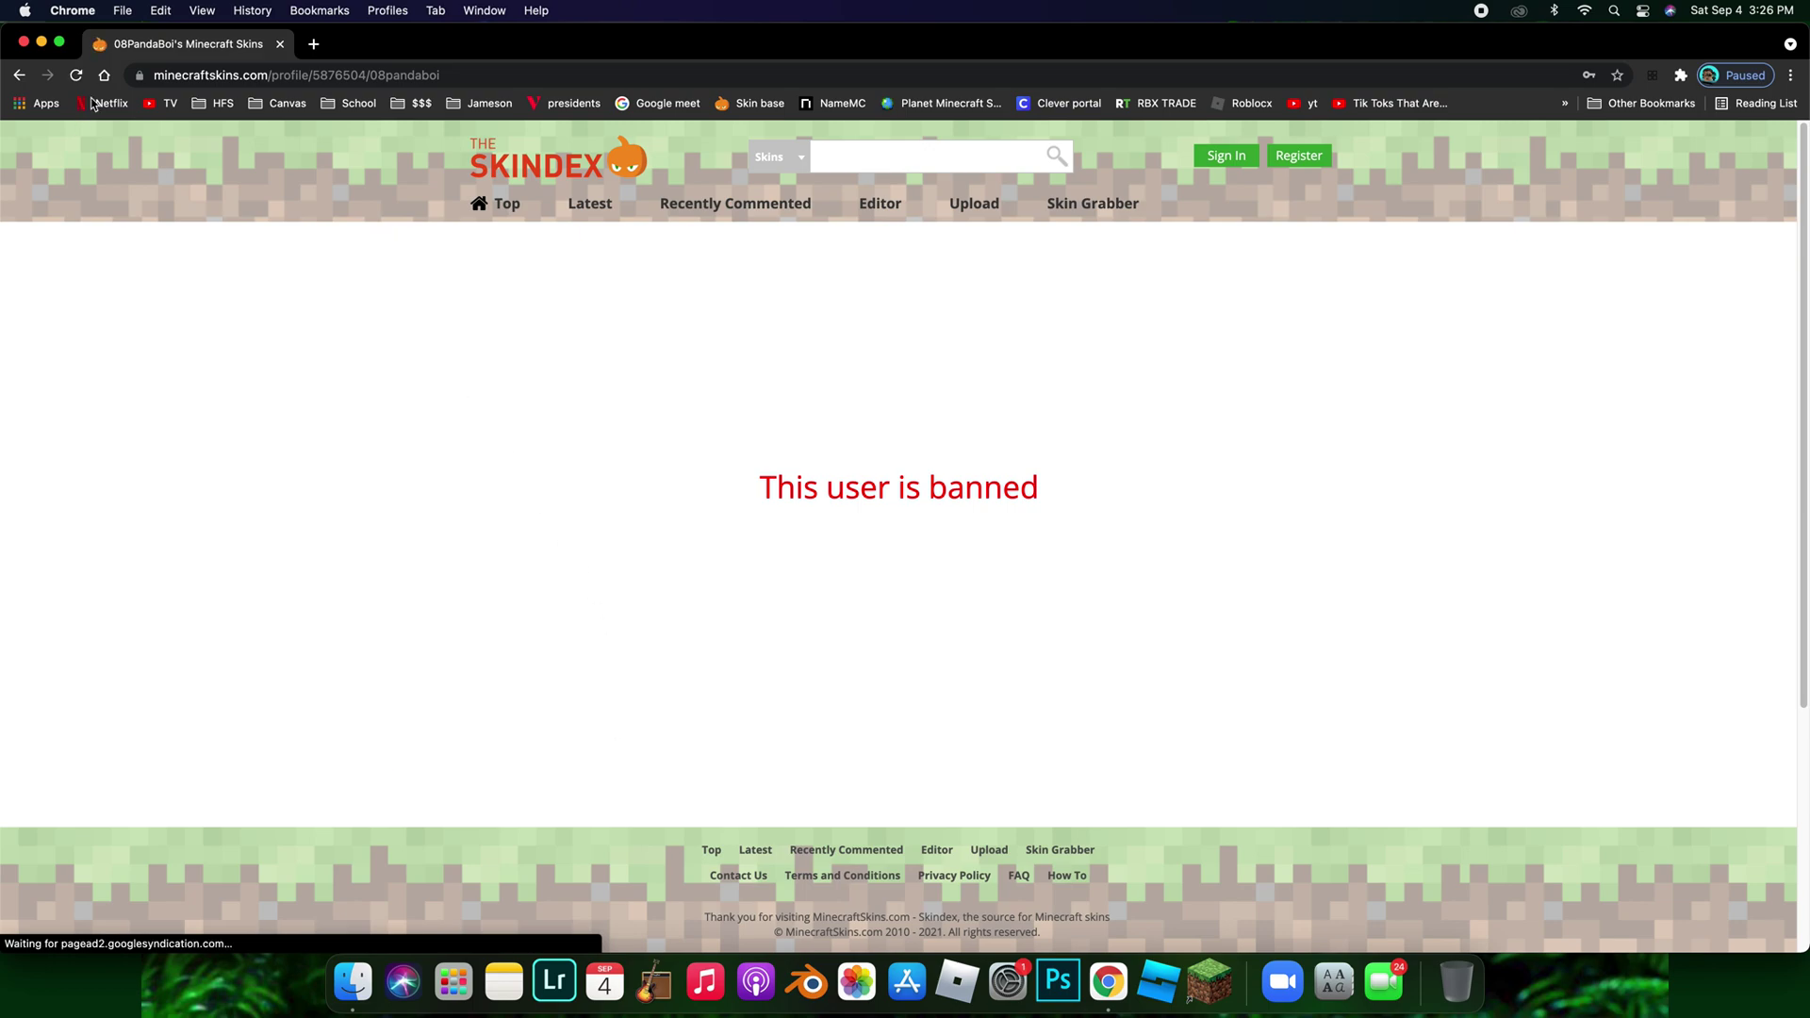
pyautogui.moveTo(808, 475); pyautogui.dragTo(1090, 491)
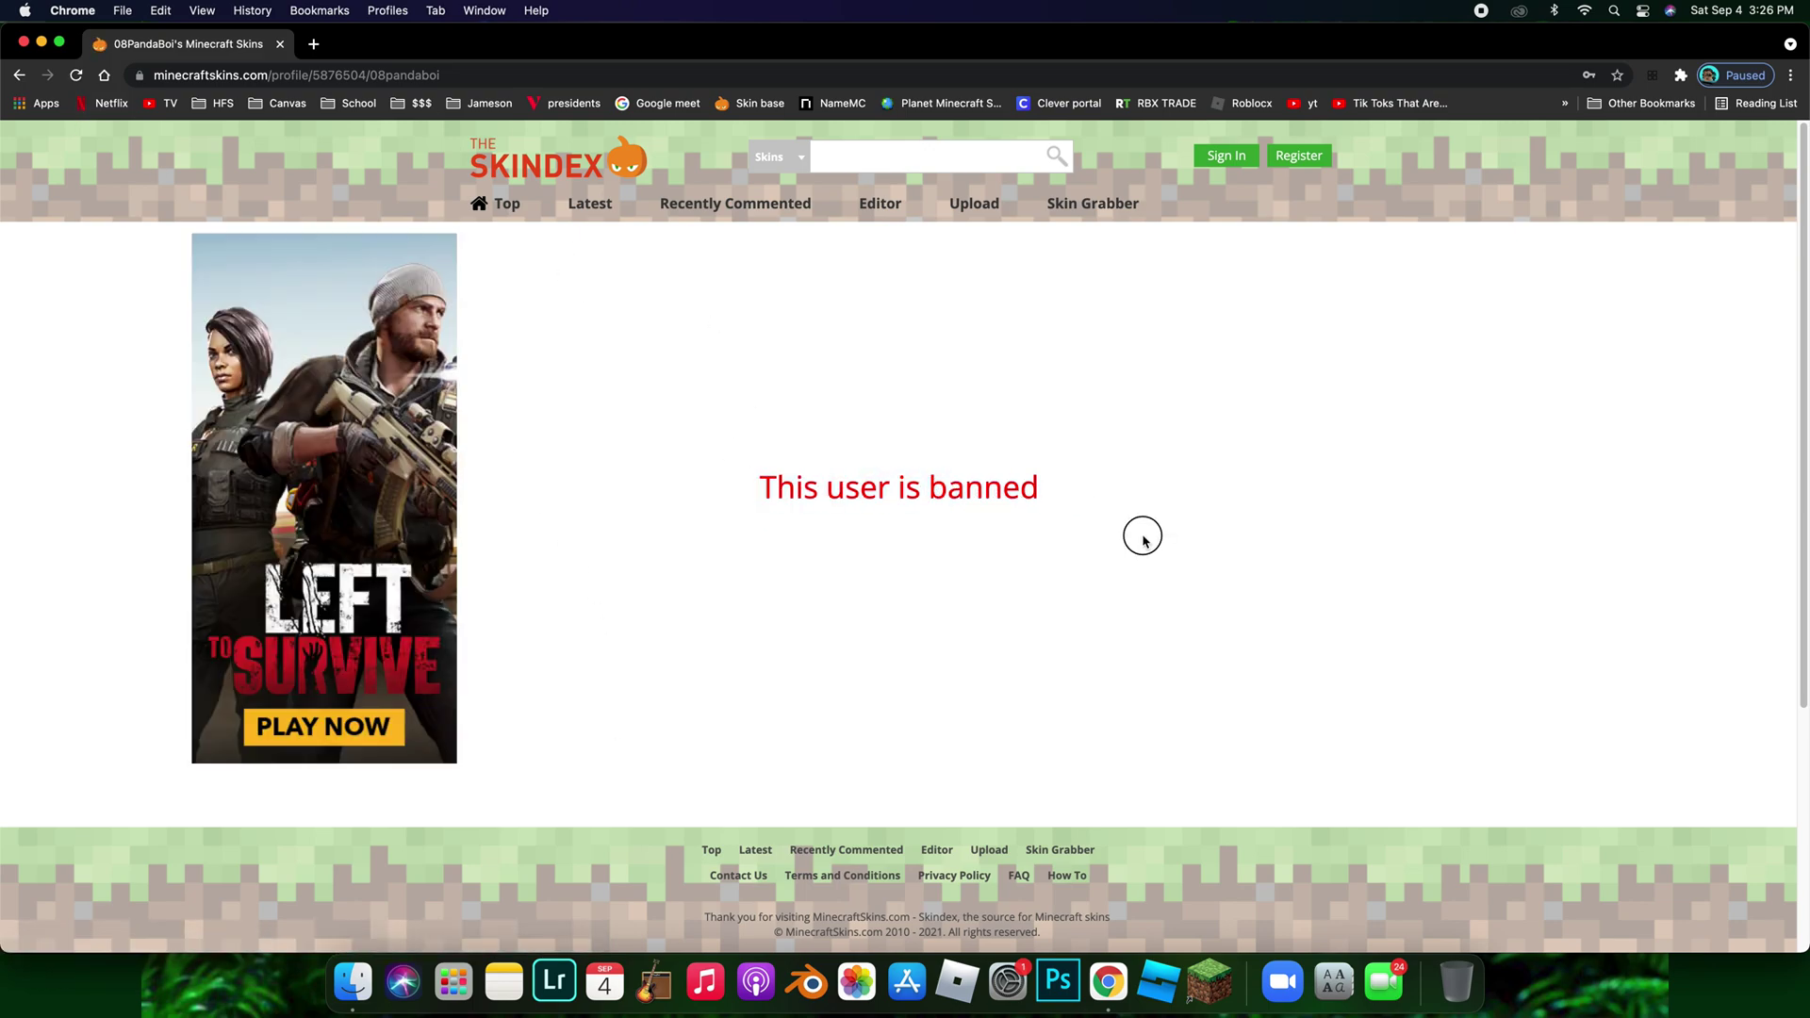
pyautogui.click(19, 74)
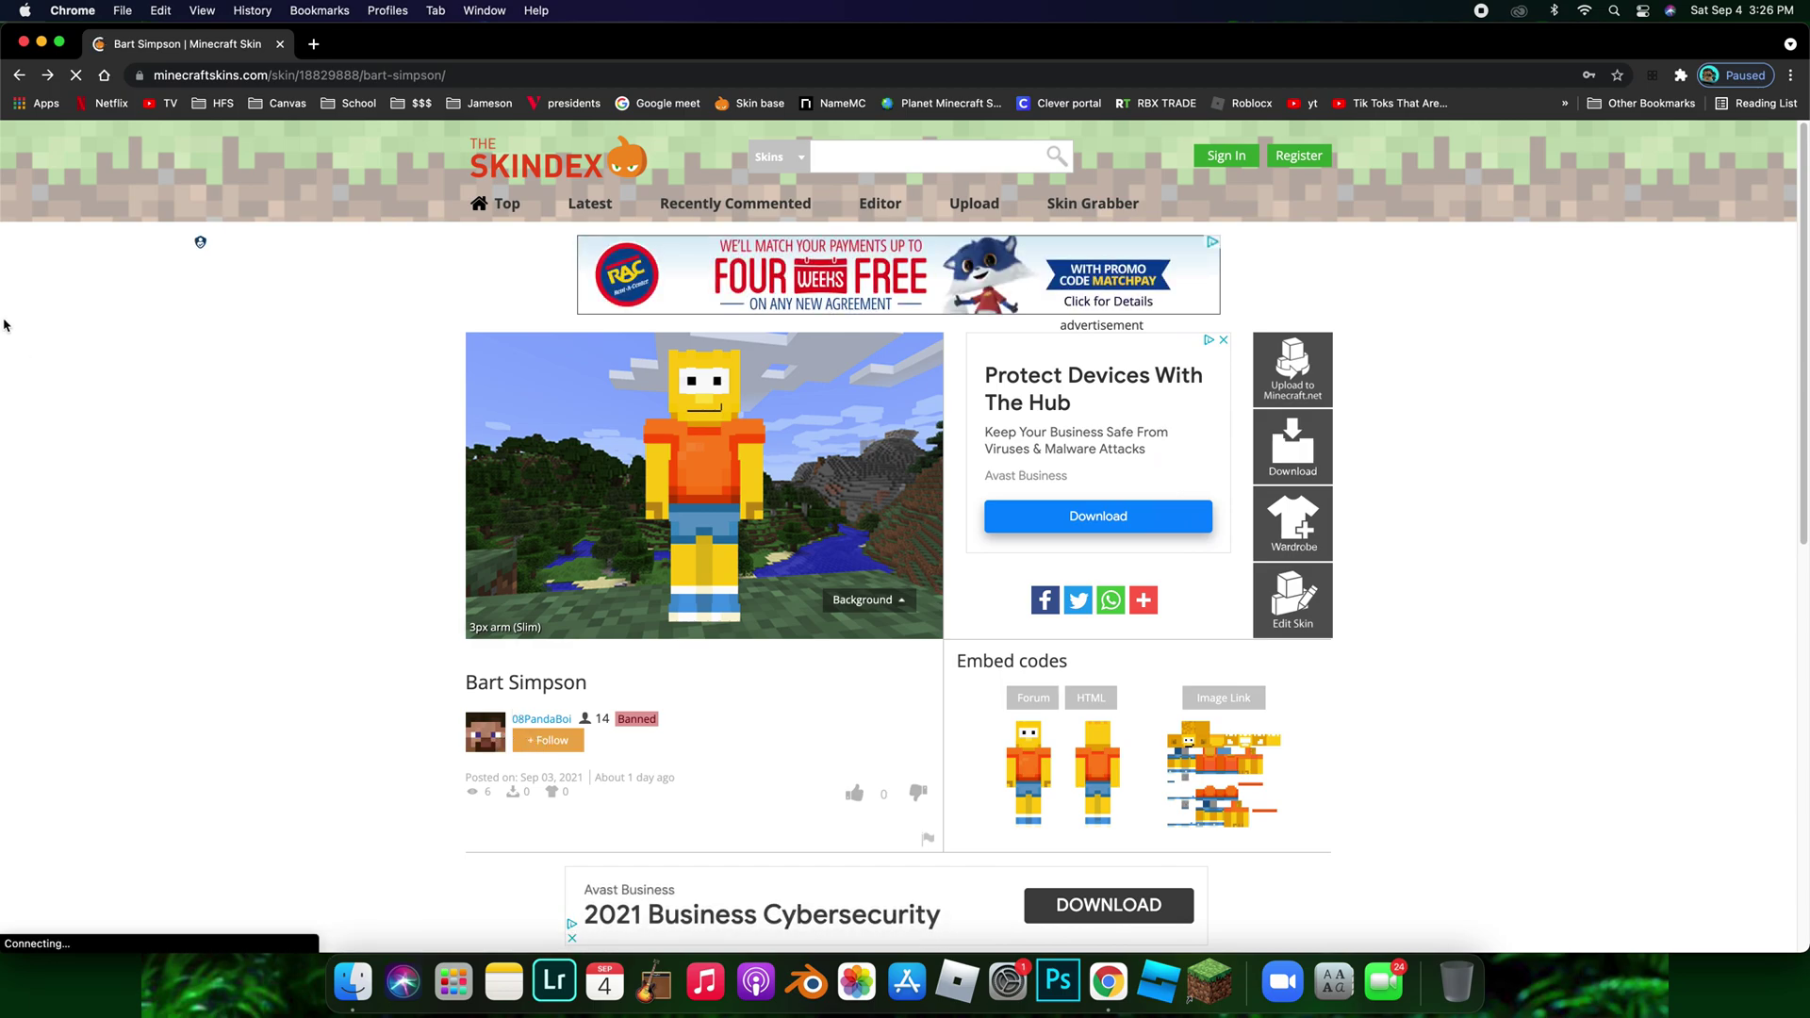
pyautogui.click(19, 74)
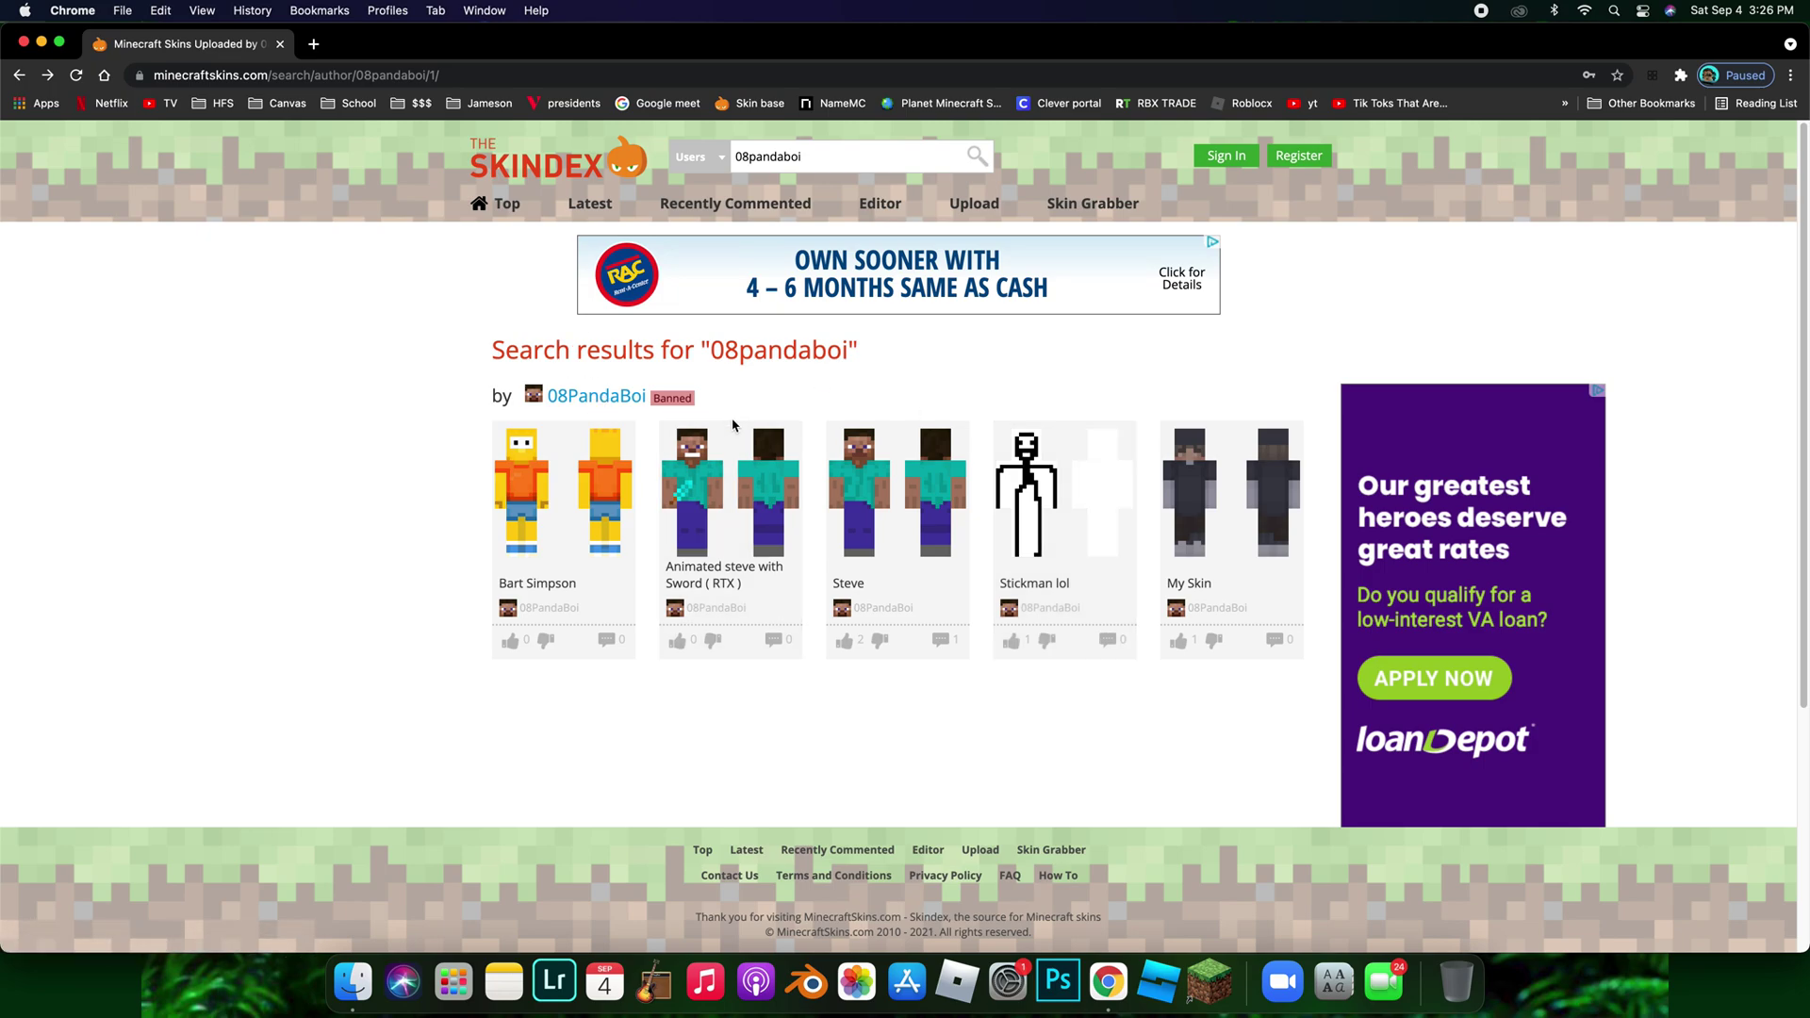
pyautogui.click(627, 395)
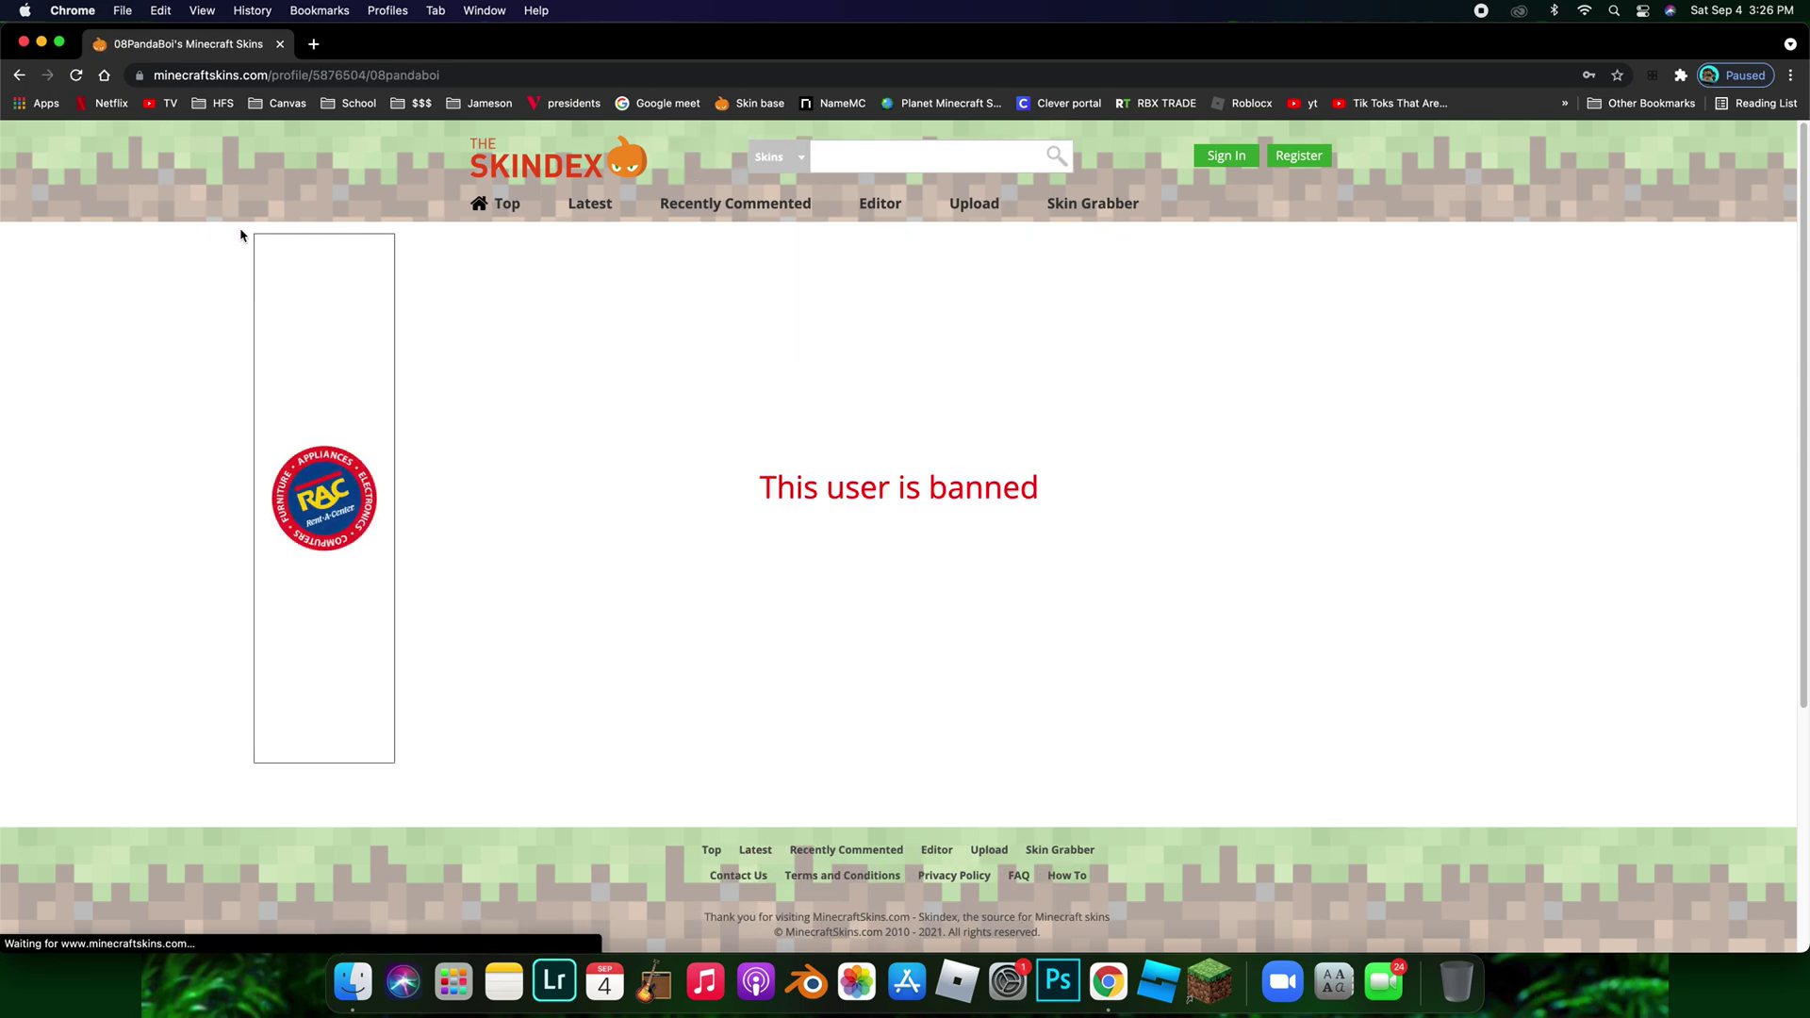
pyautogui.press('super+bracketleft')
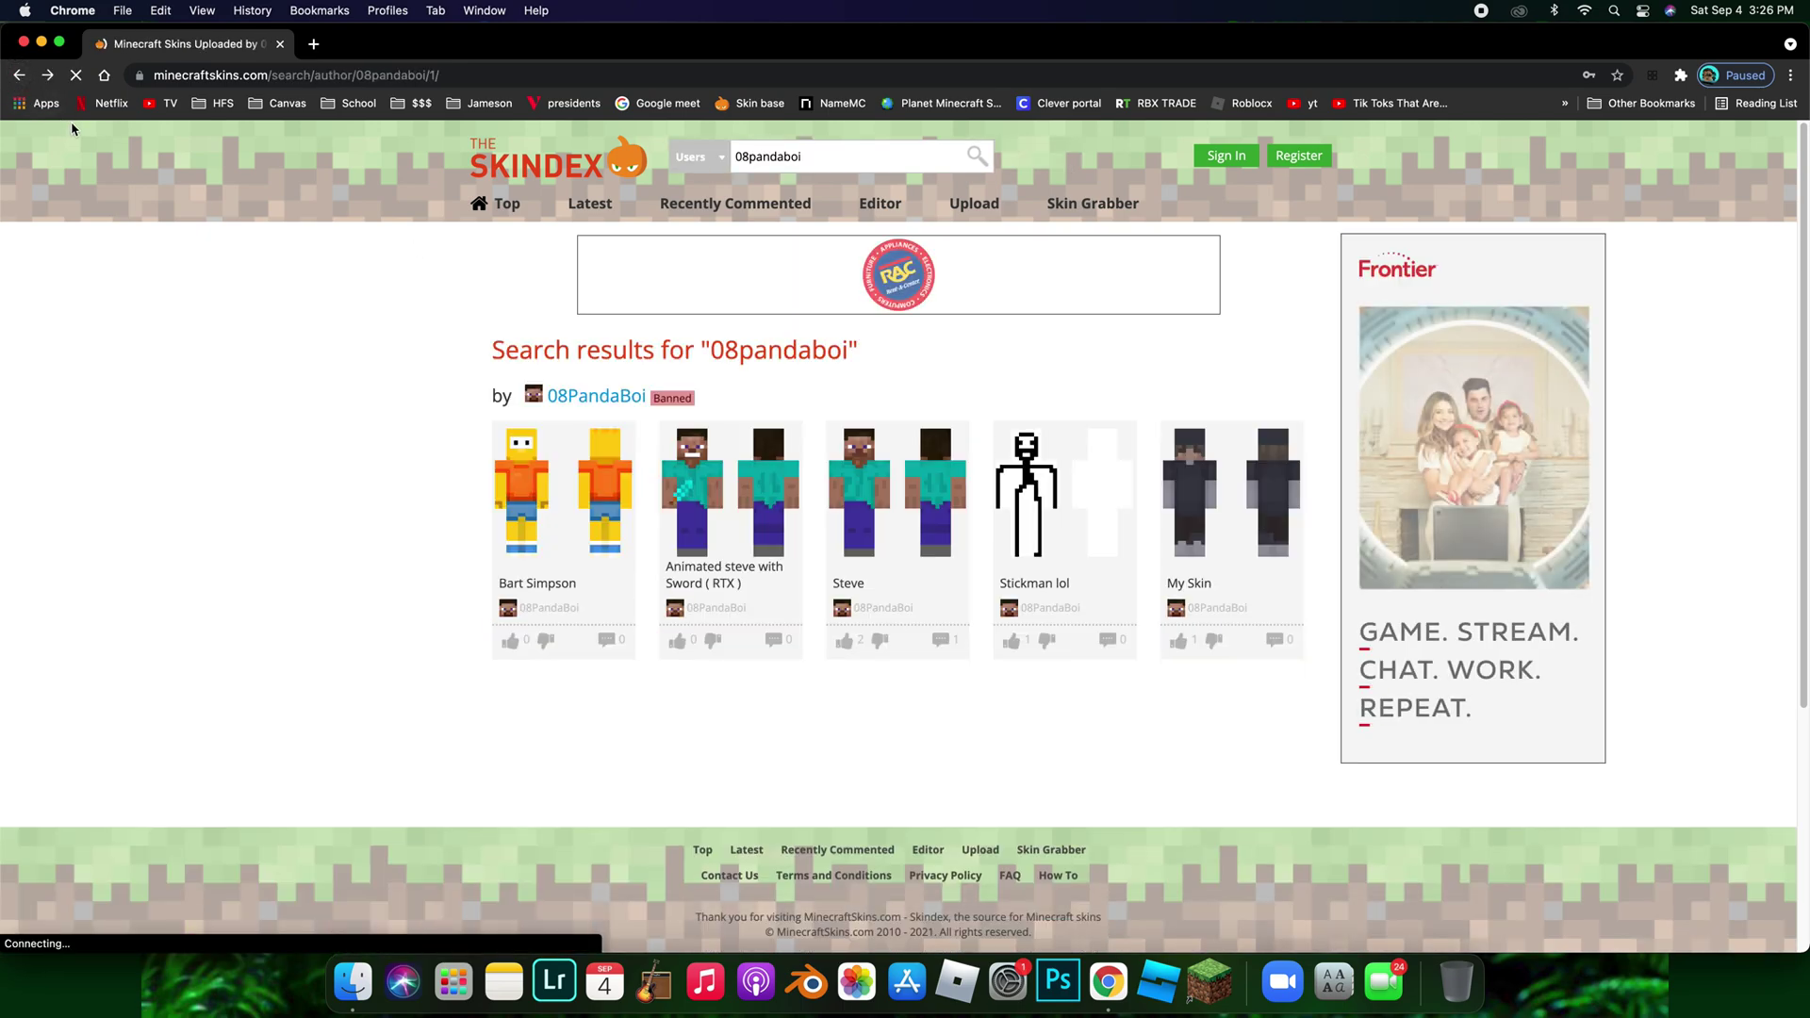
pyautogui.click(576, 476)
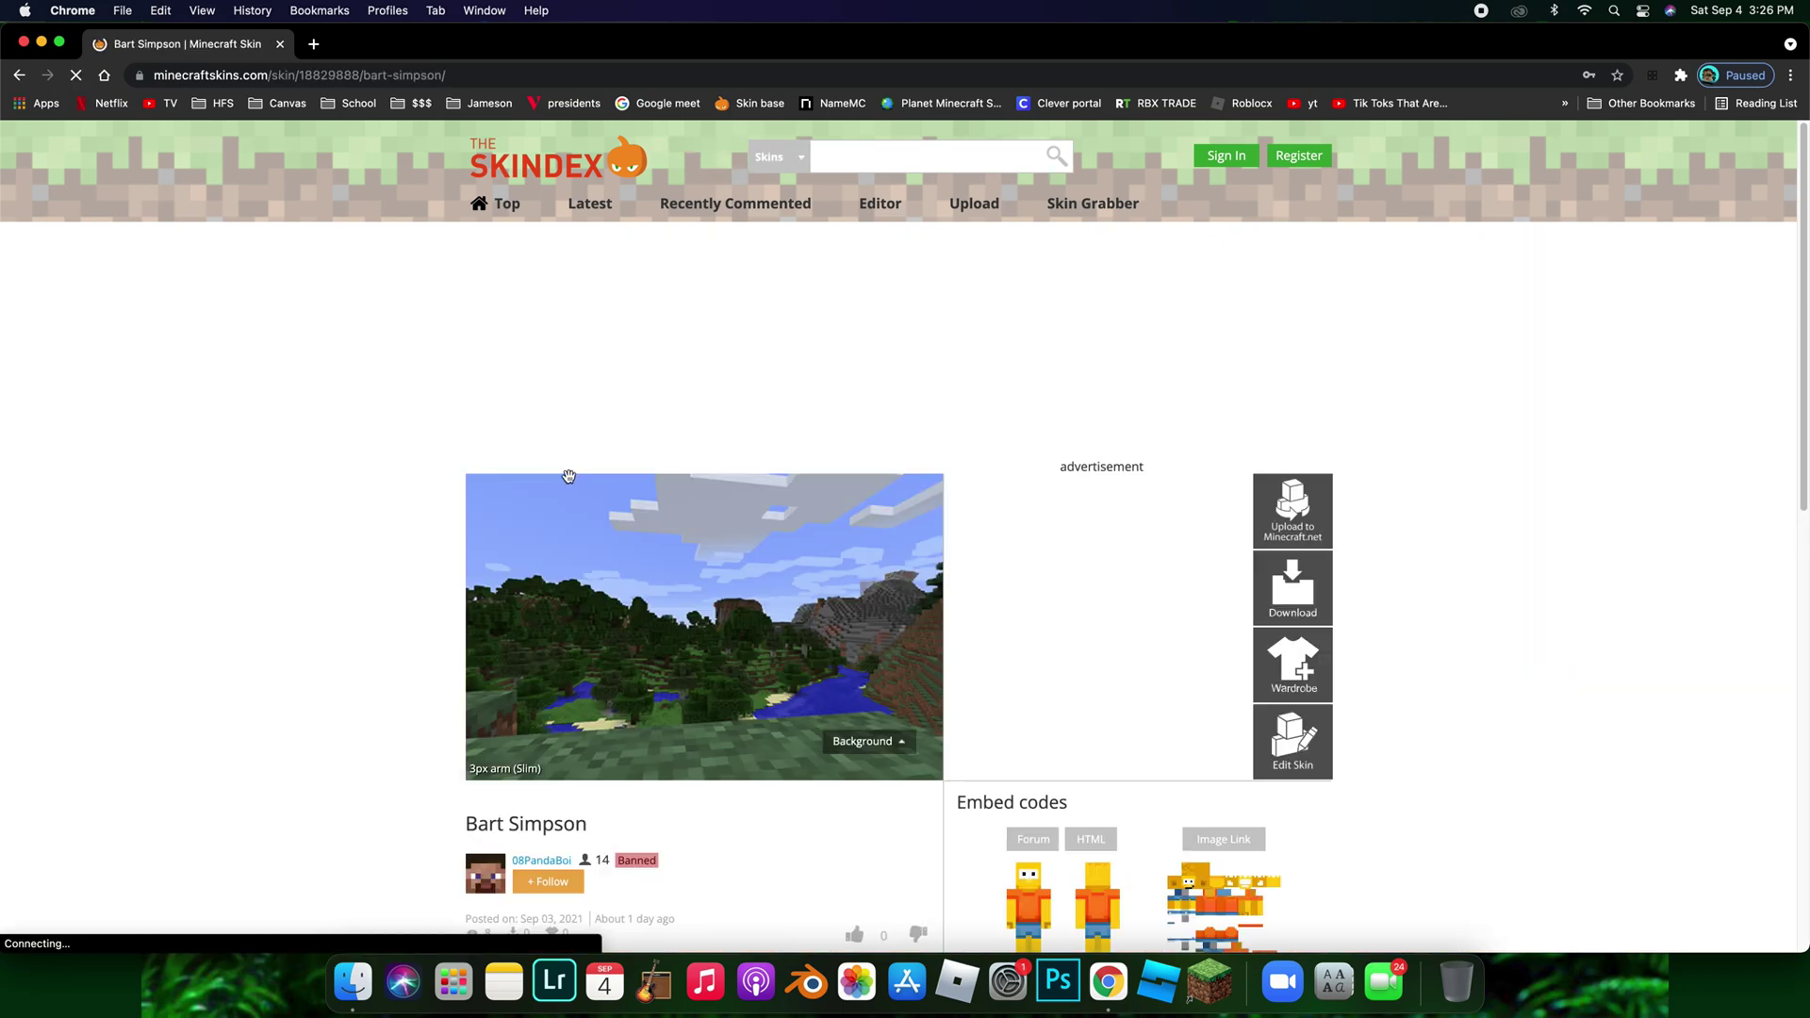
pyautogui.moveTo(679, 517); pyautogui.dragTo(734, 494)
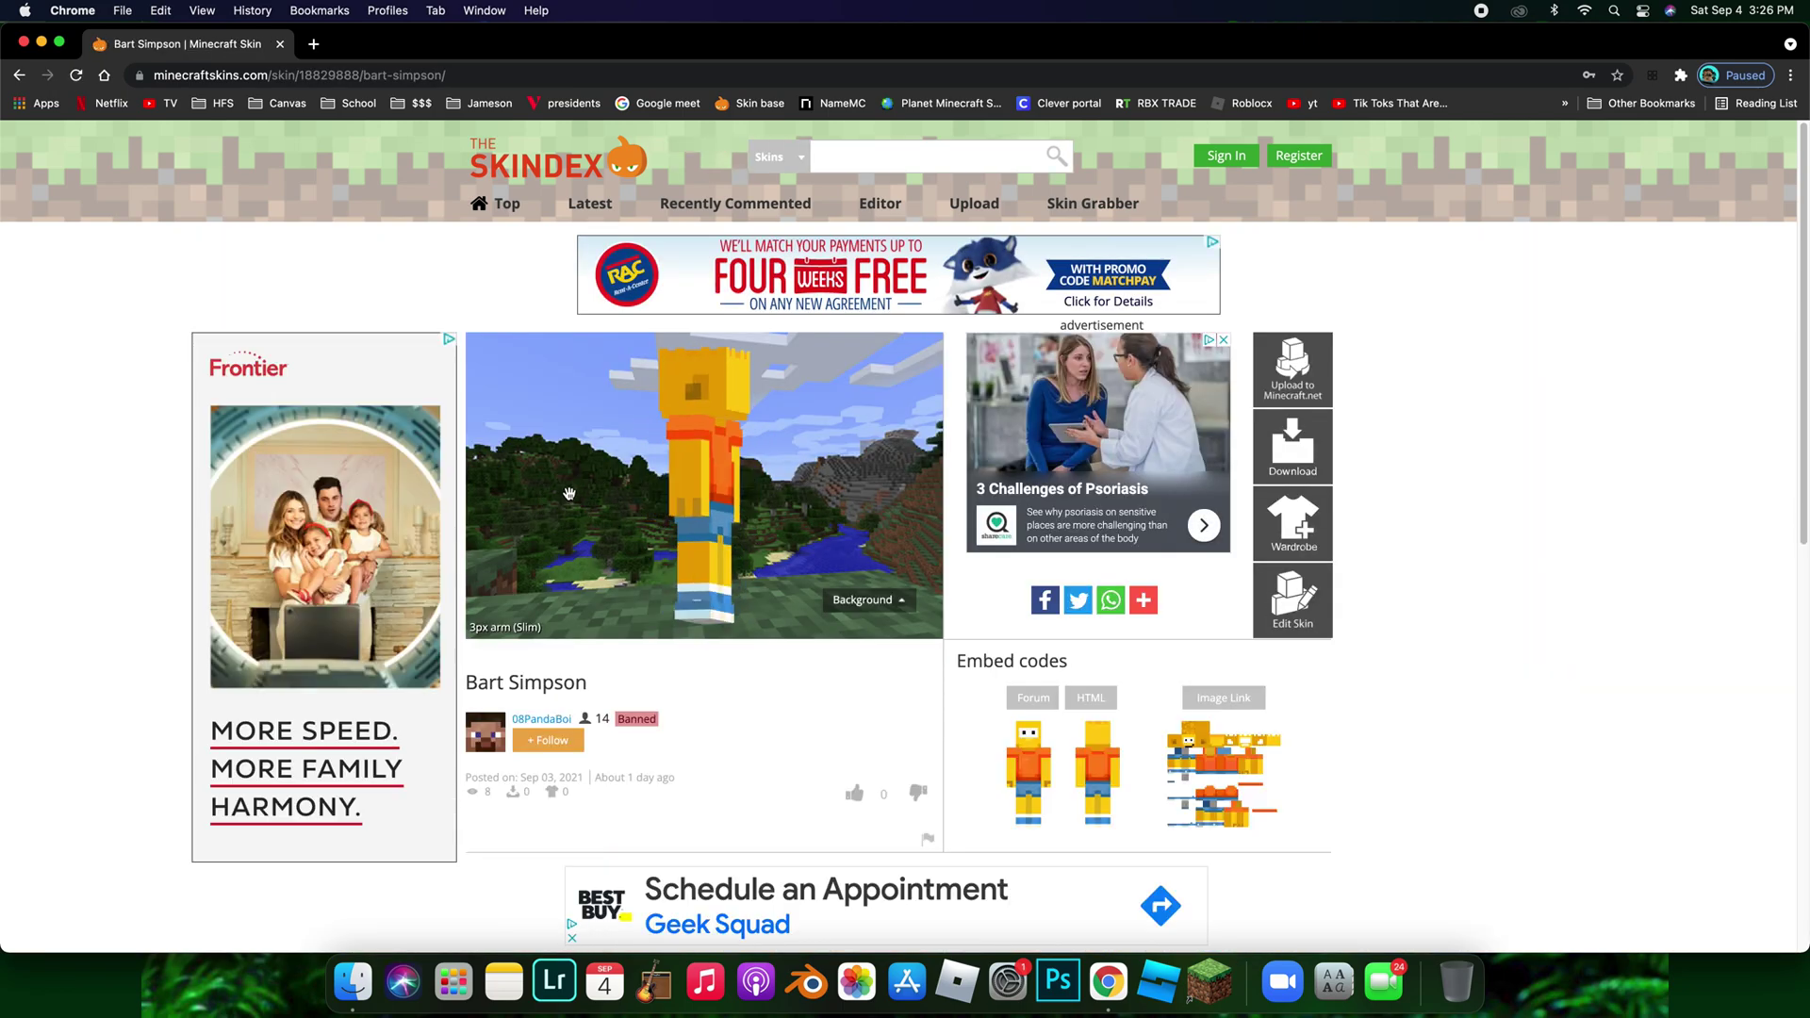
pyautogui.click(17, 75)
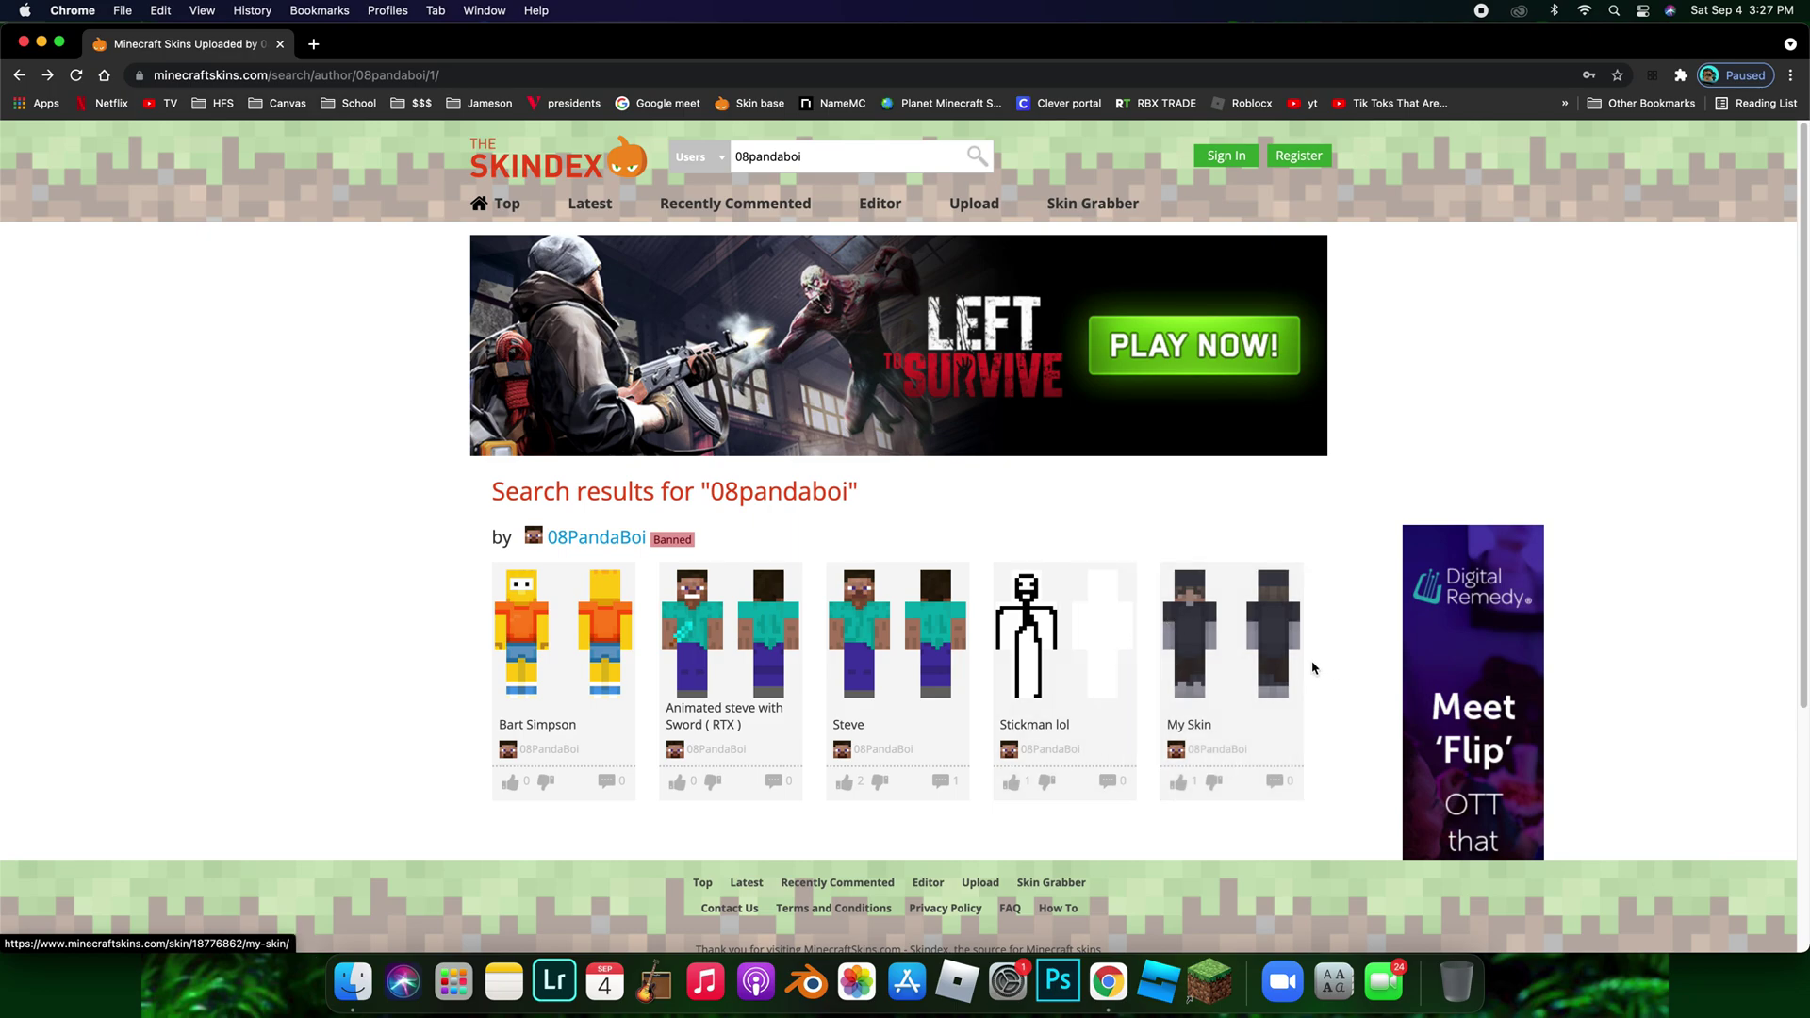
pyautogui.click(936, 673)
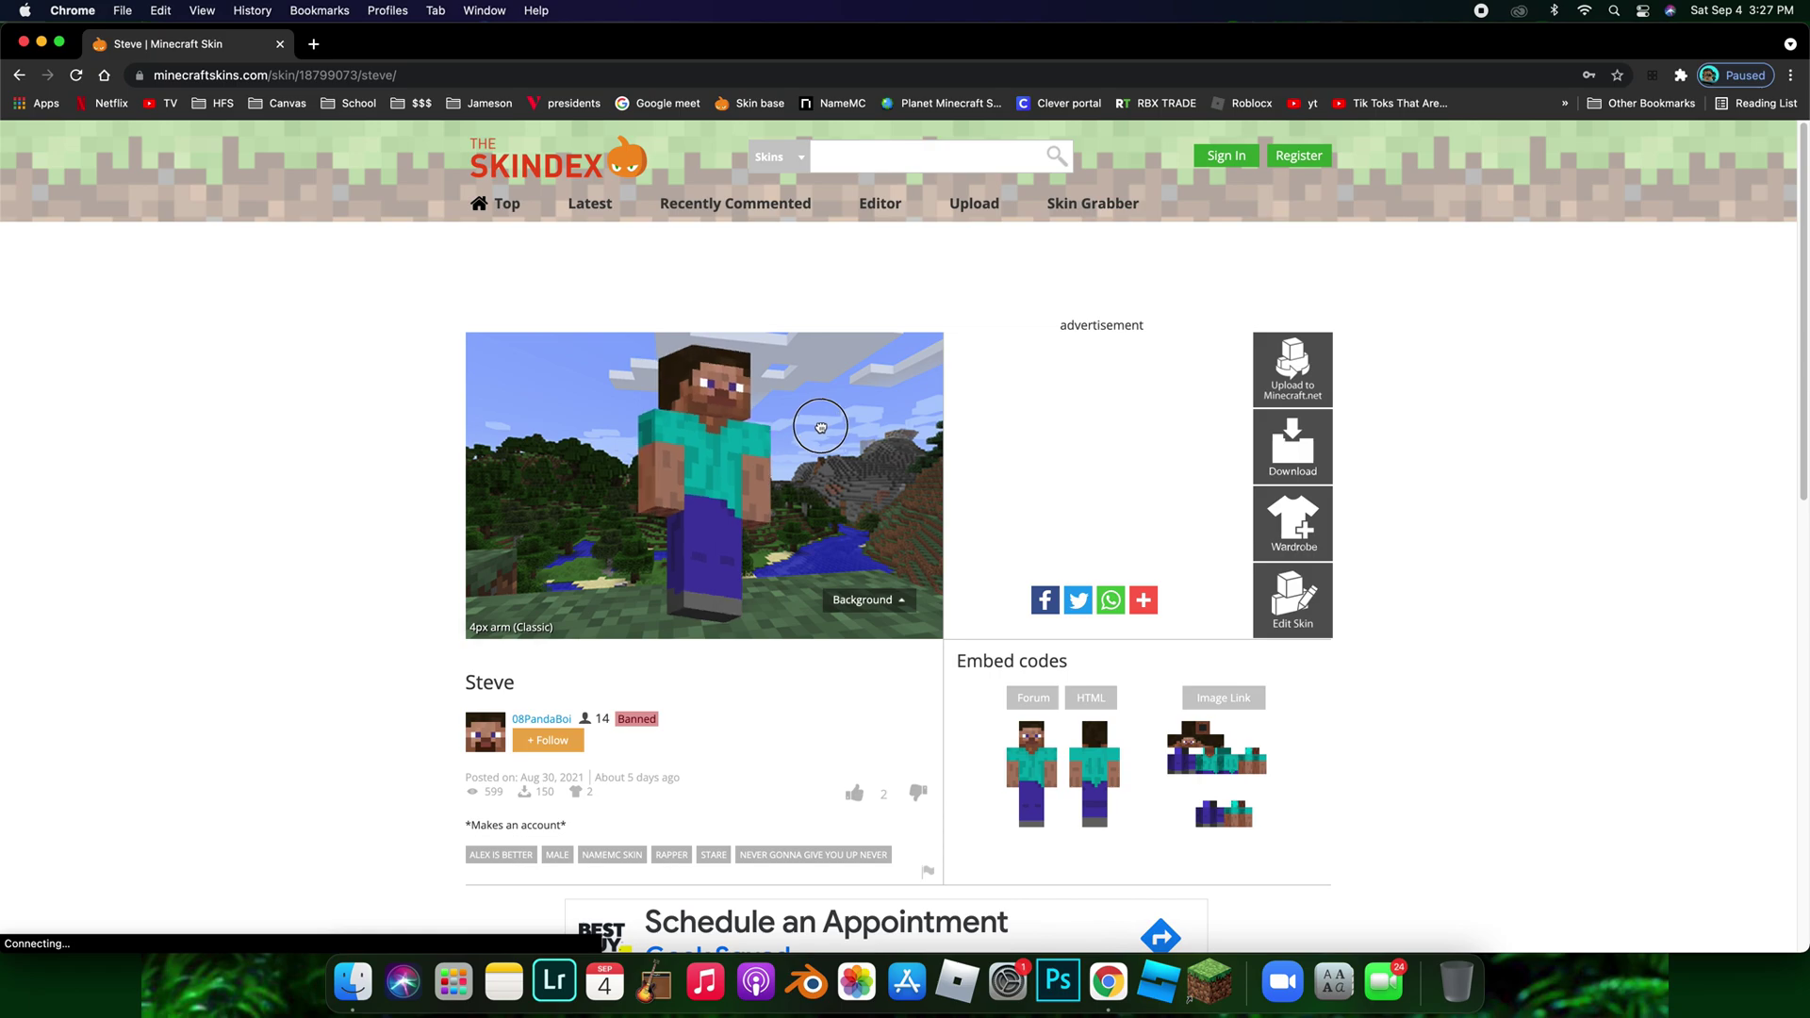
pyautogui.moveTo(821, 426)
pyautogui.mouseDown()
pyautogui.moveTo(777, 427)
pyautogui.moveTo(865, 444)
pyautogui.mouseUp()
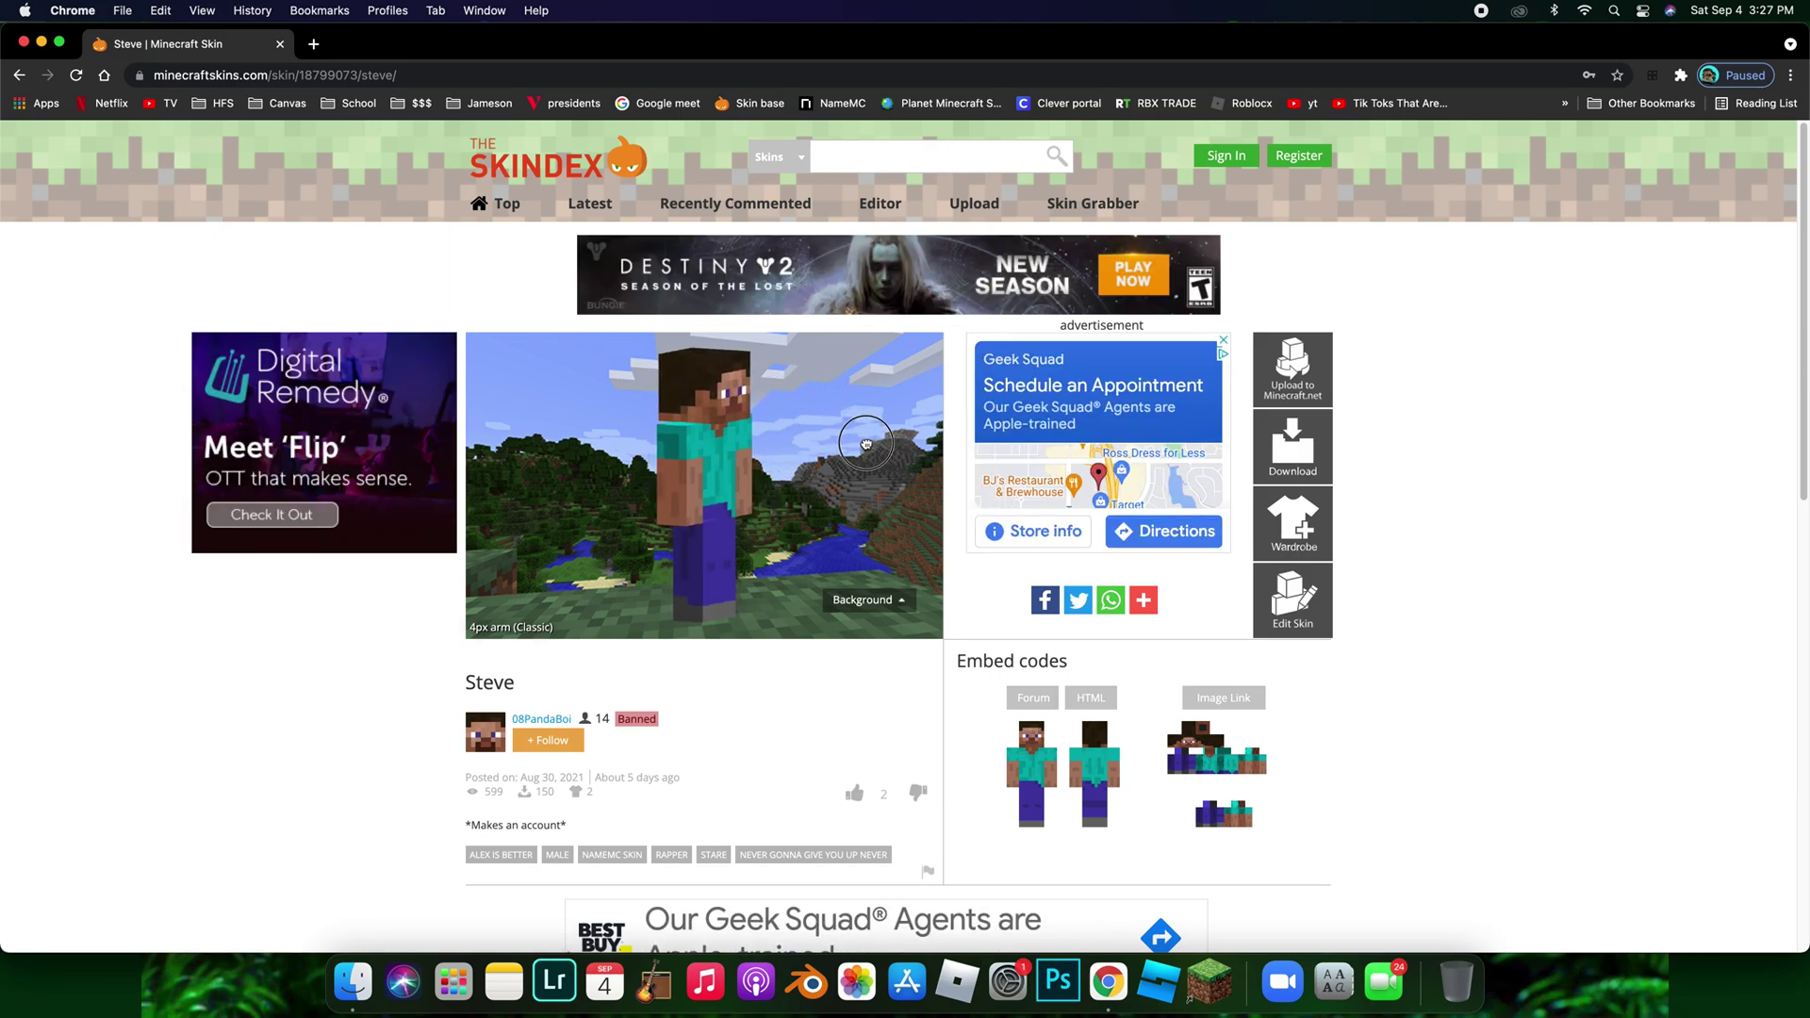
pyautogui.click(765, 490)
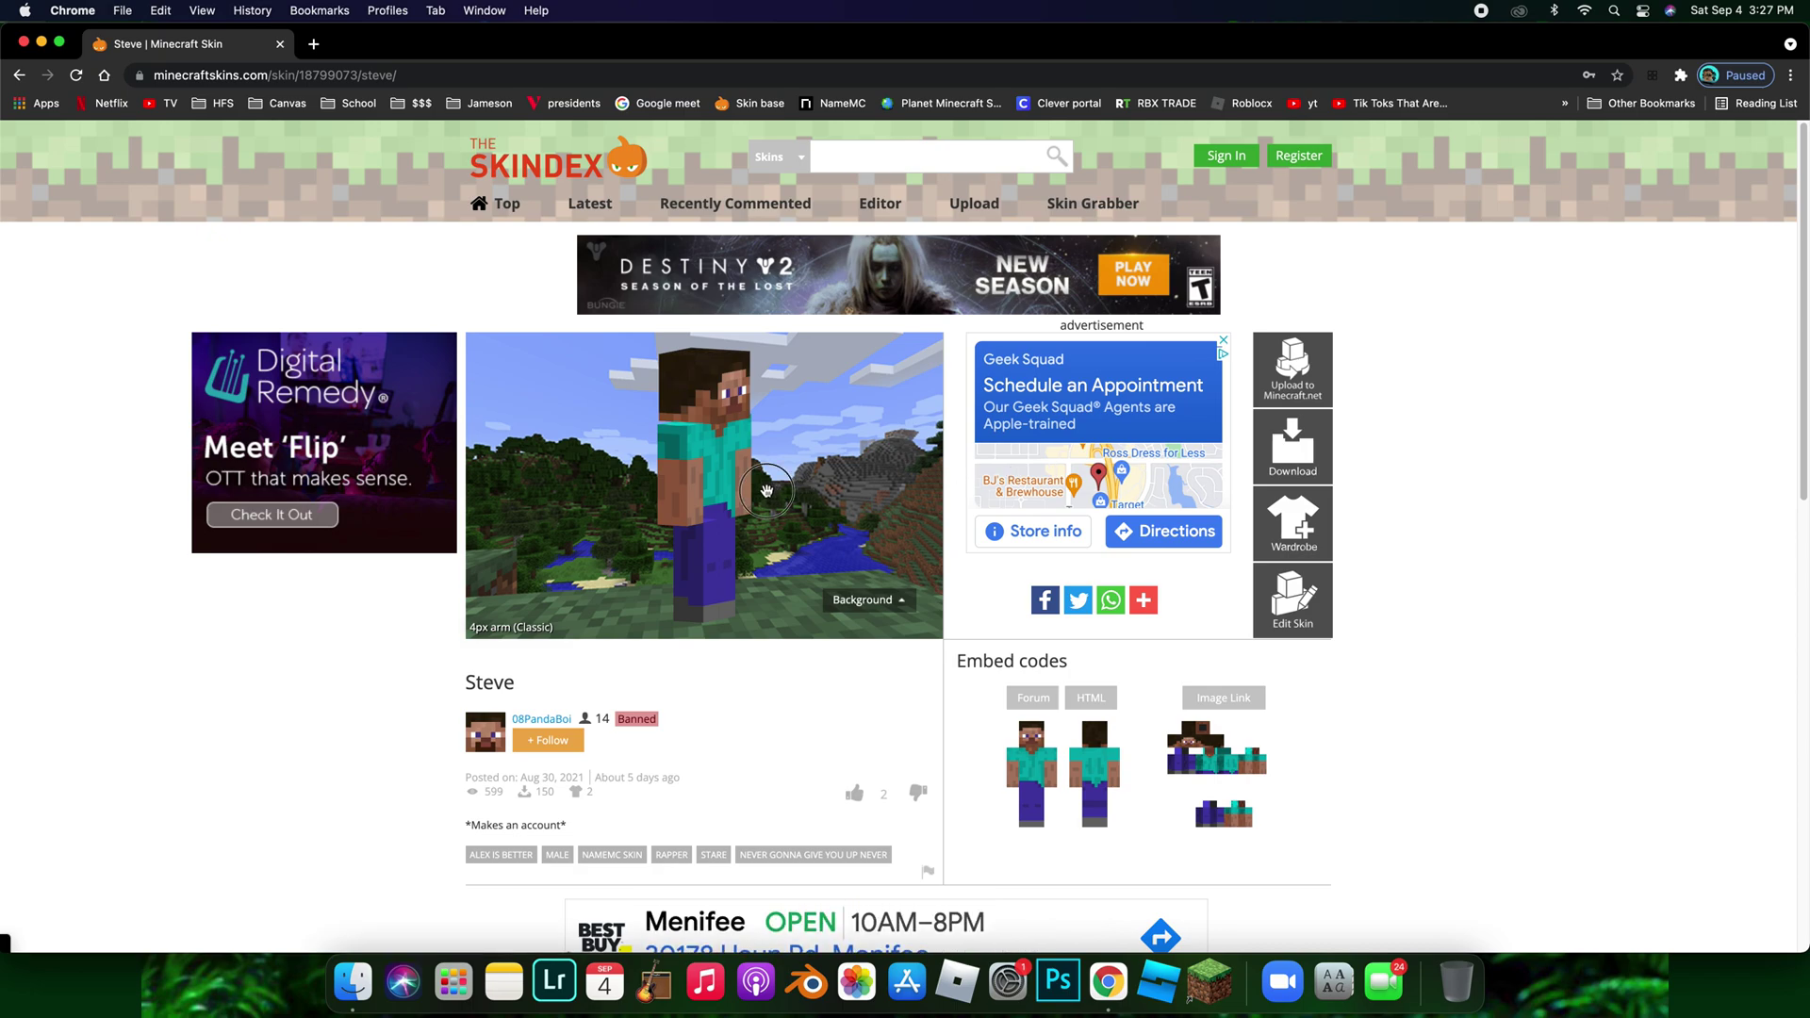
pyautogui.click(524, 720)
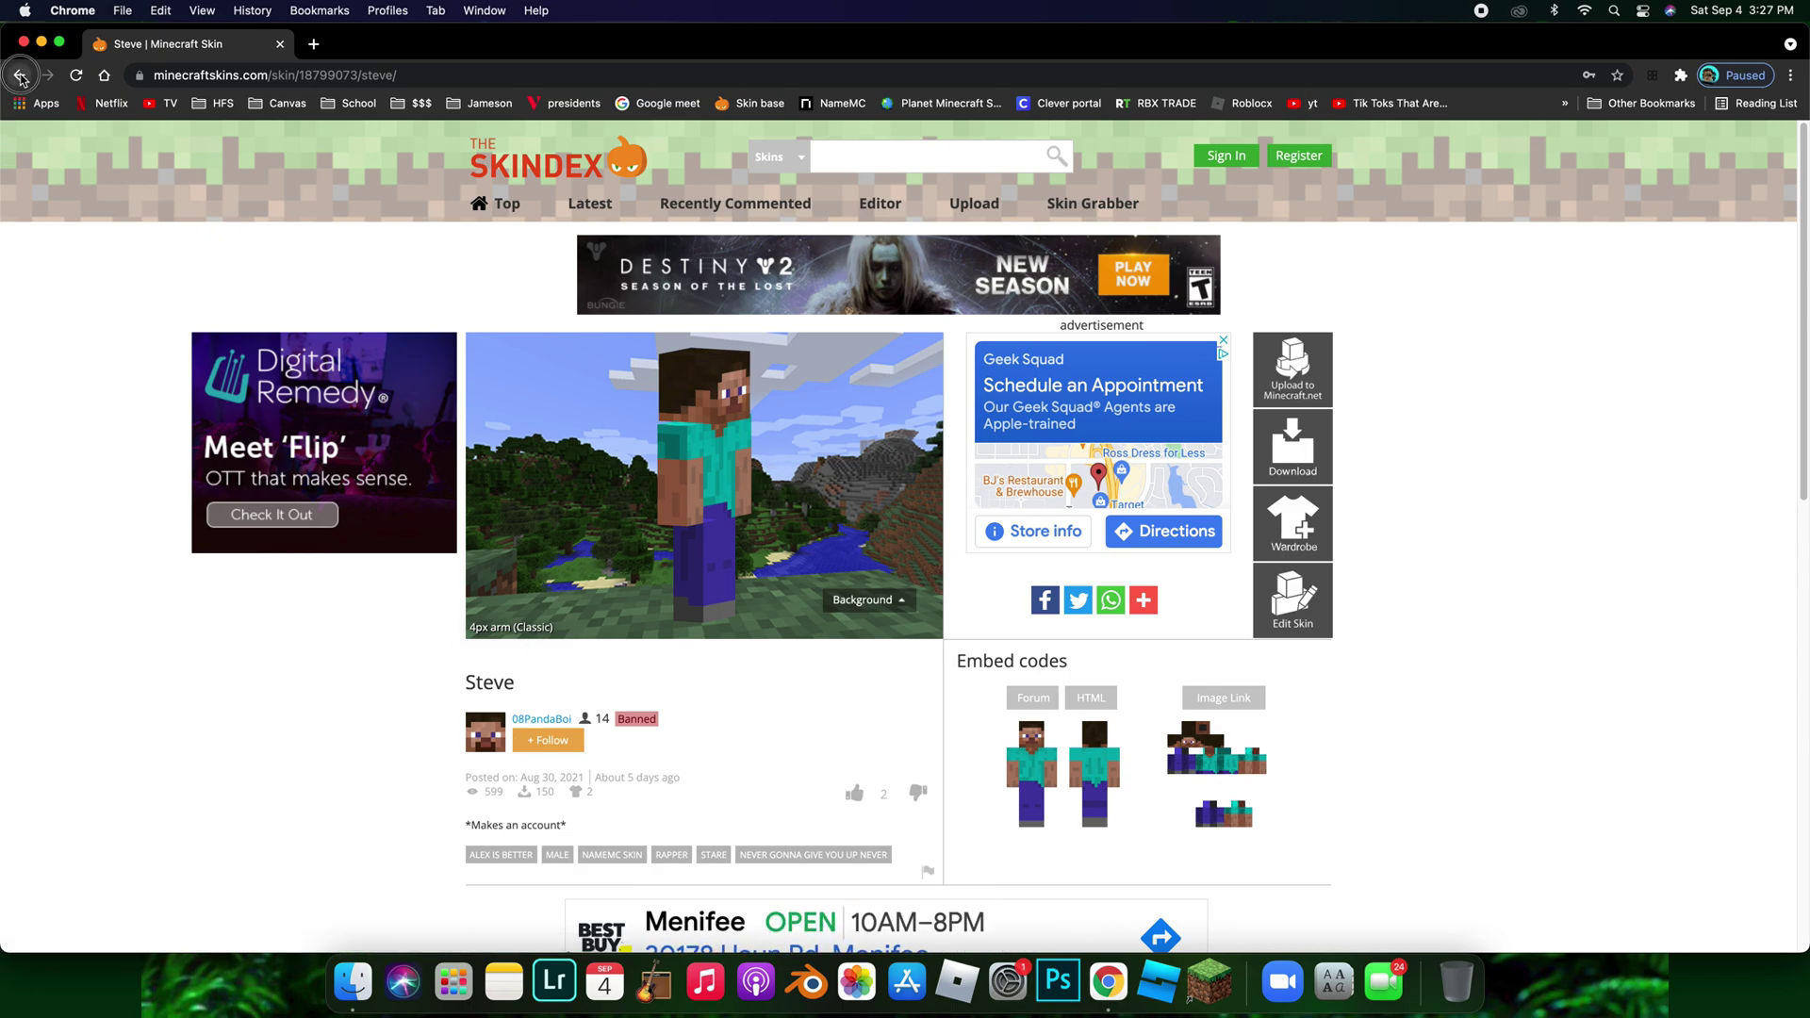